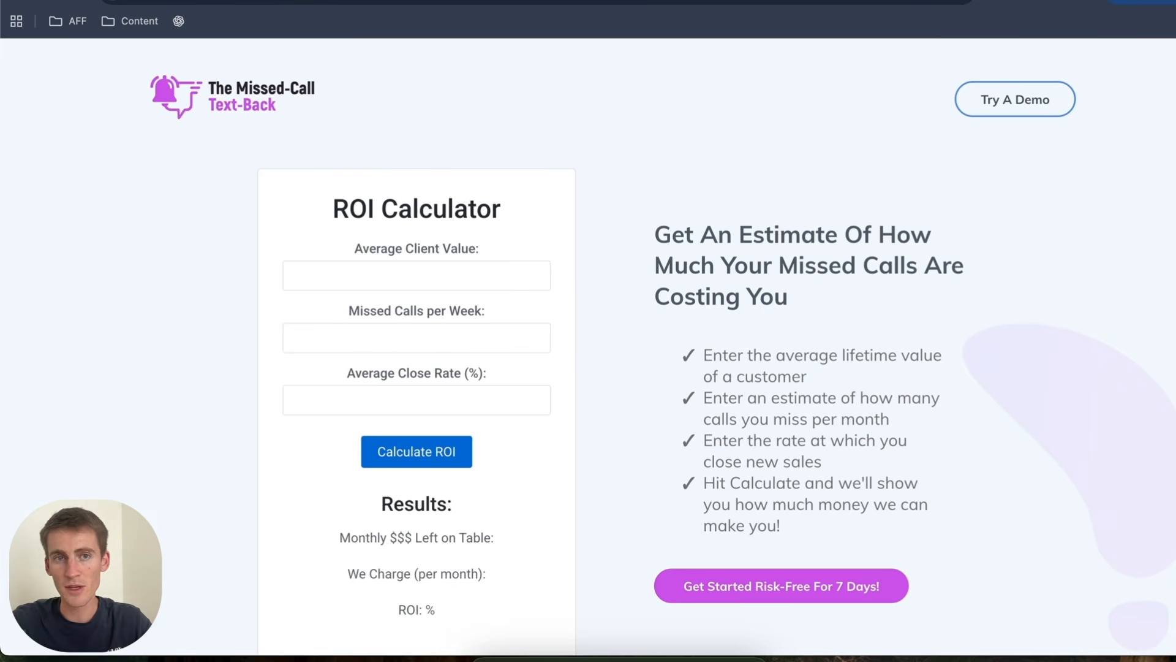
Calculate the ROI for an average client value of 3000, 15 missed calls per week and a 15% average close rate.
click(375, 283)
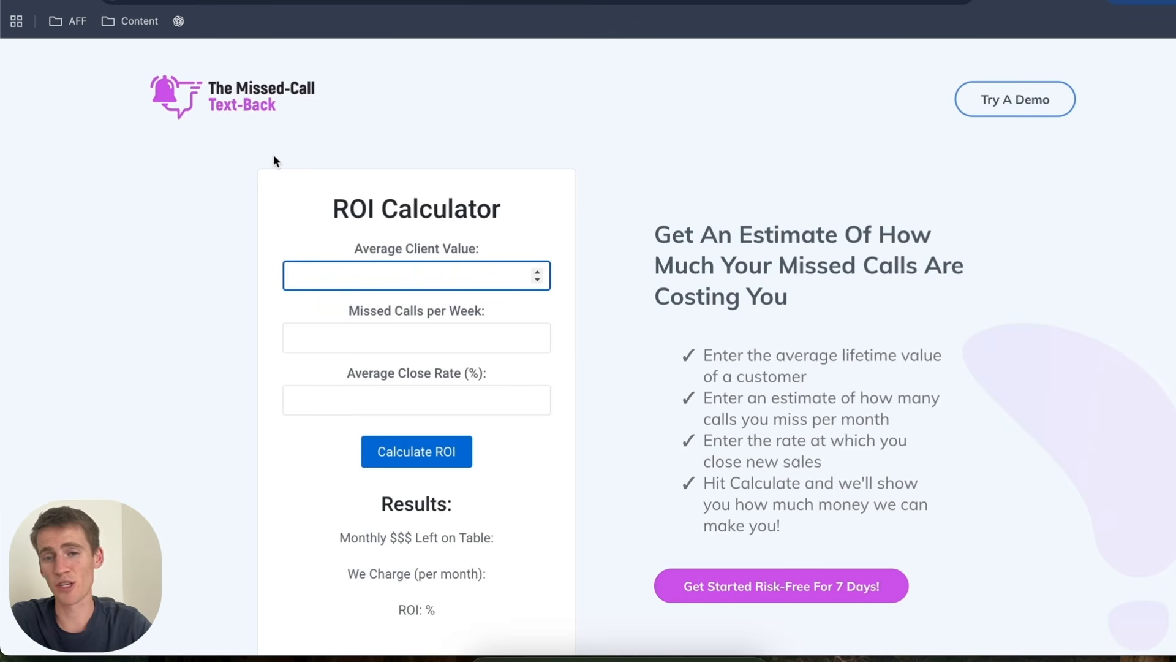
text(3000)
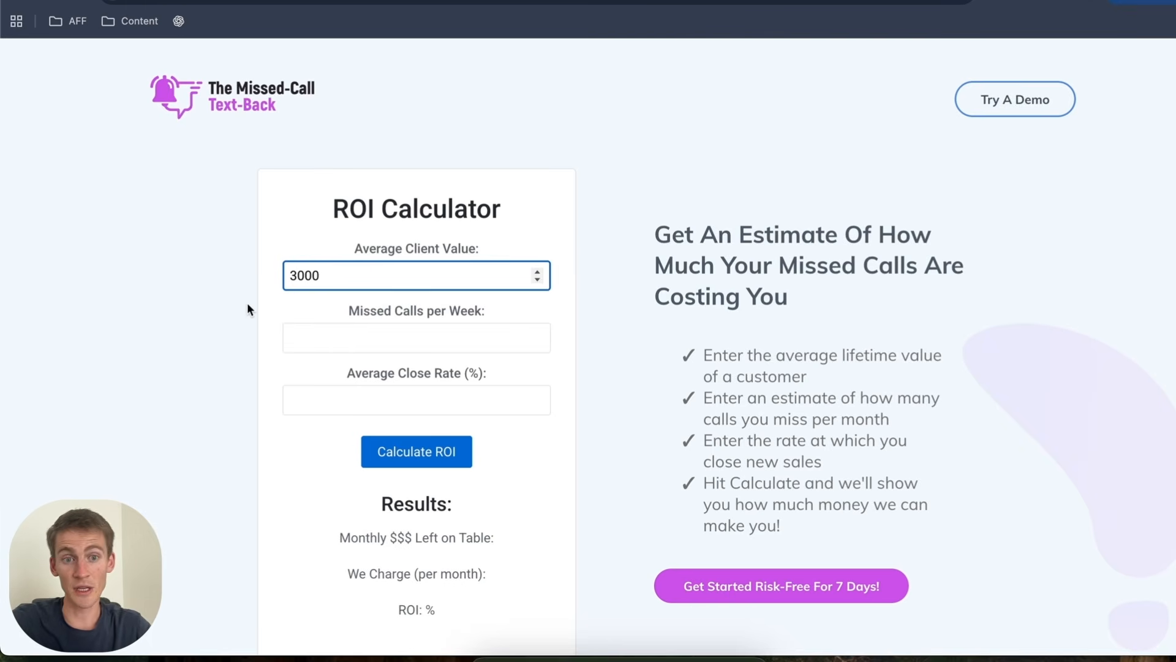
click(314, 339)
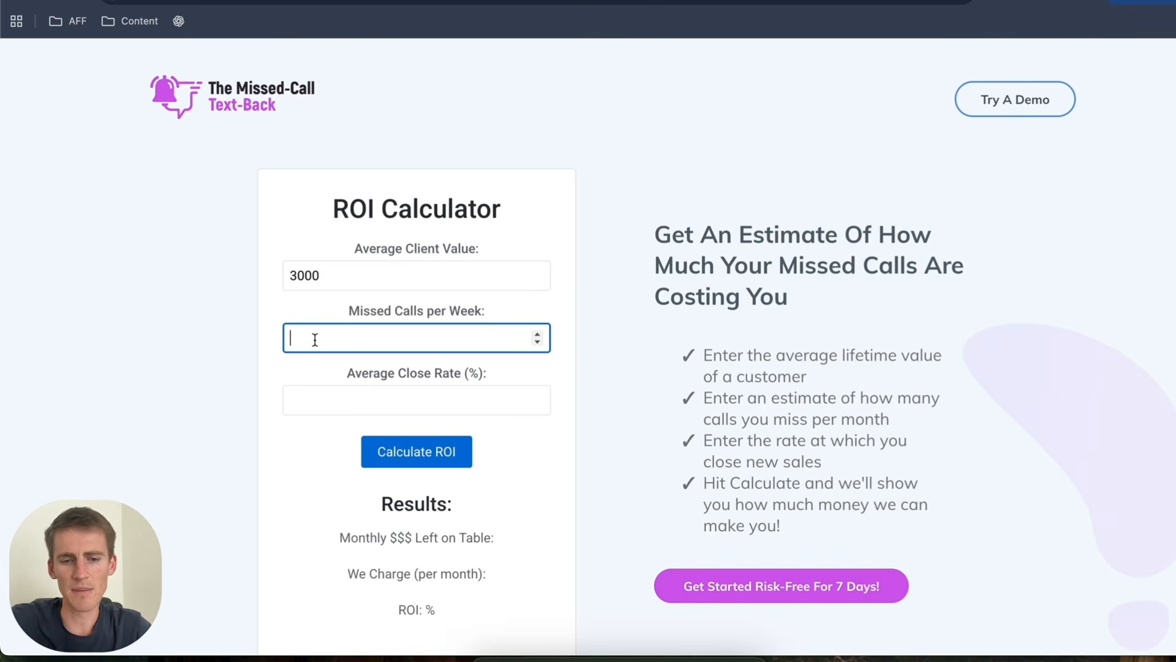
text(15)
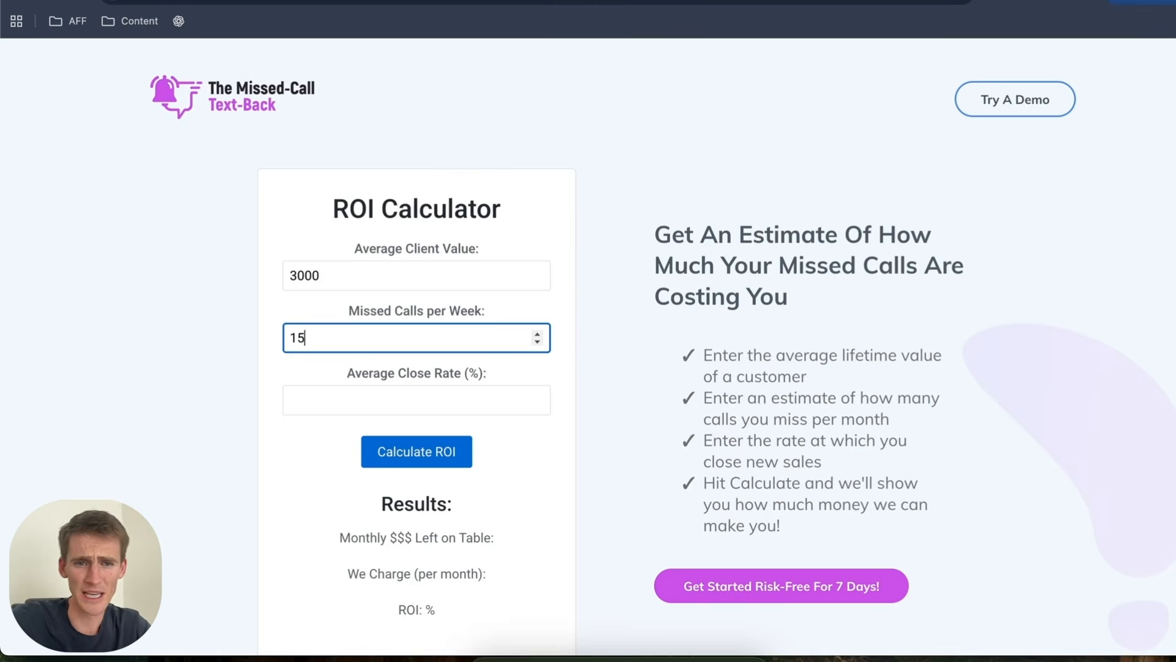
key(Return)
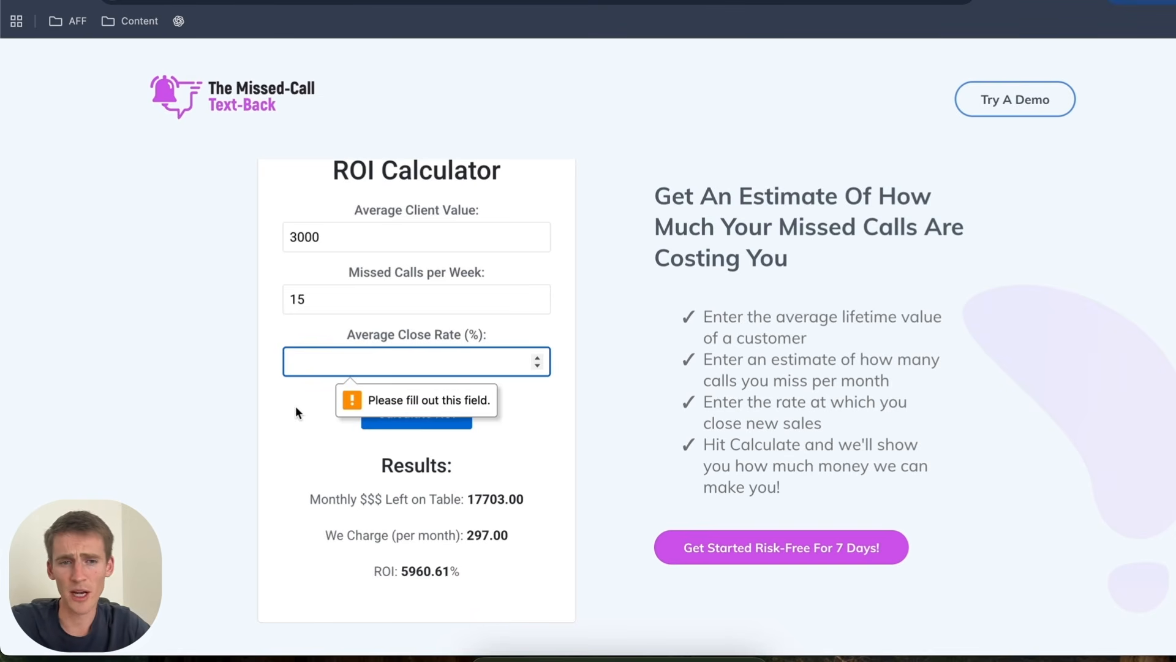
text(15)
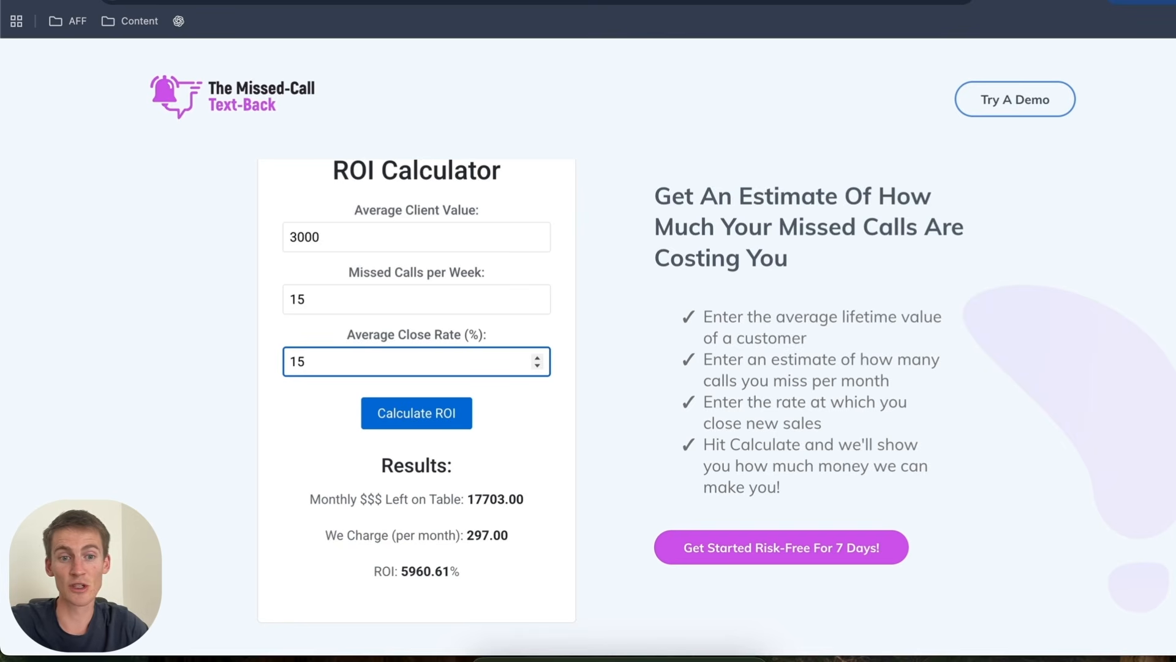
click(388, 422)
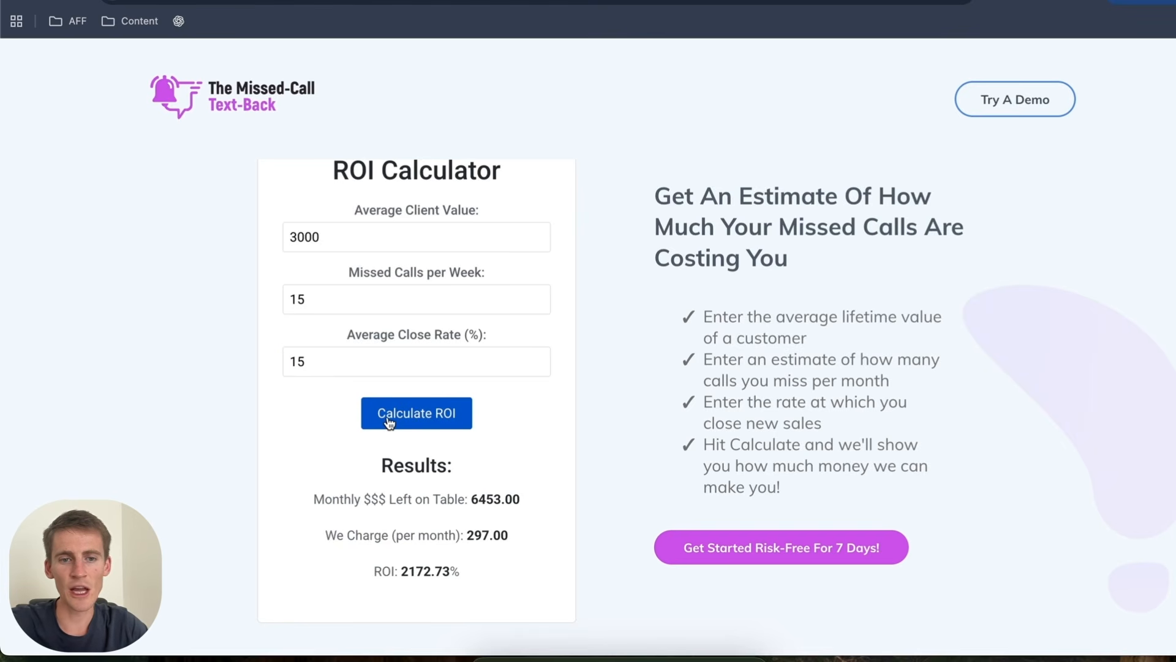
Review the ROI results, highlighting the monthly money left on the table and the monthly charge.
scroll(384, 488, up, 1)
drag(370, 503, 494, 581)
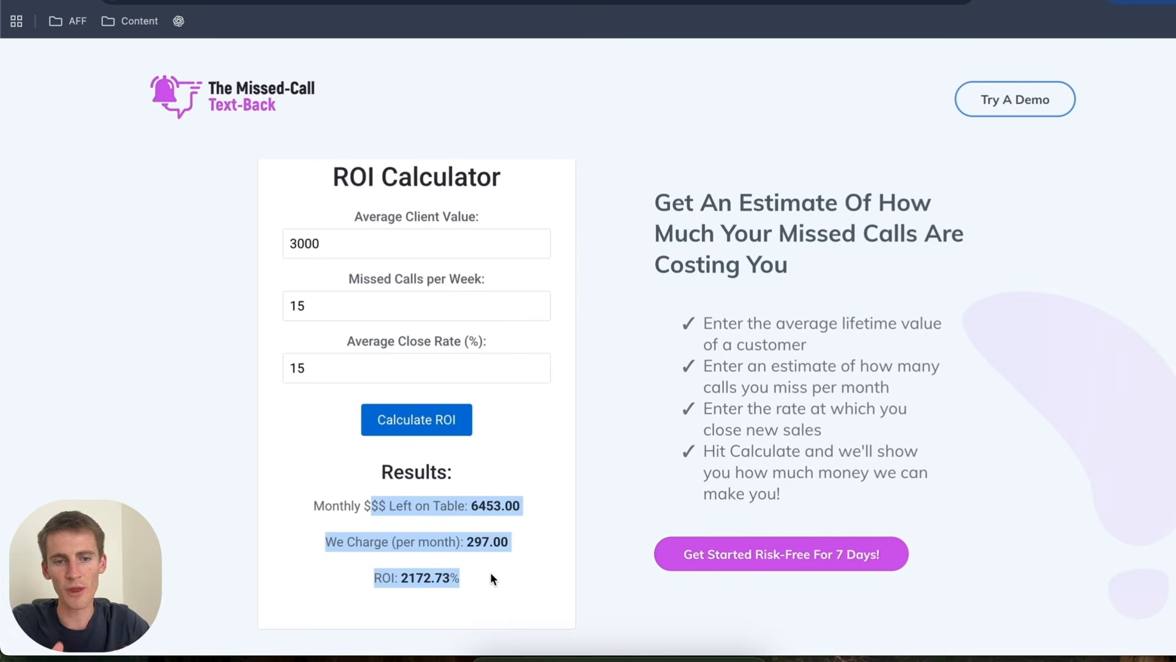
click(423, 508)
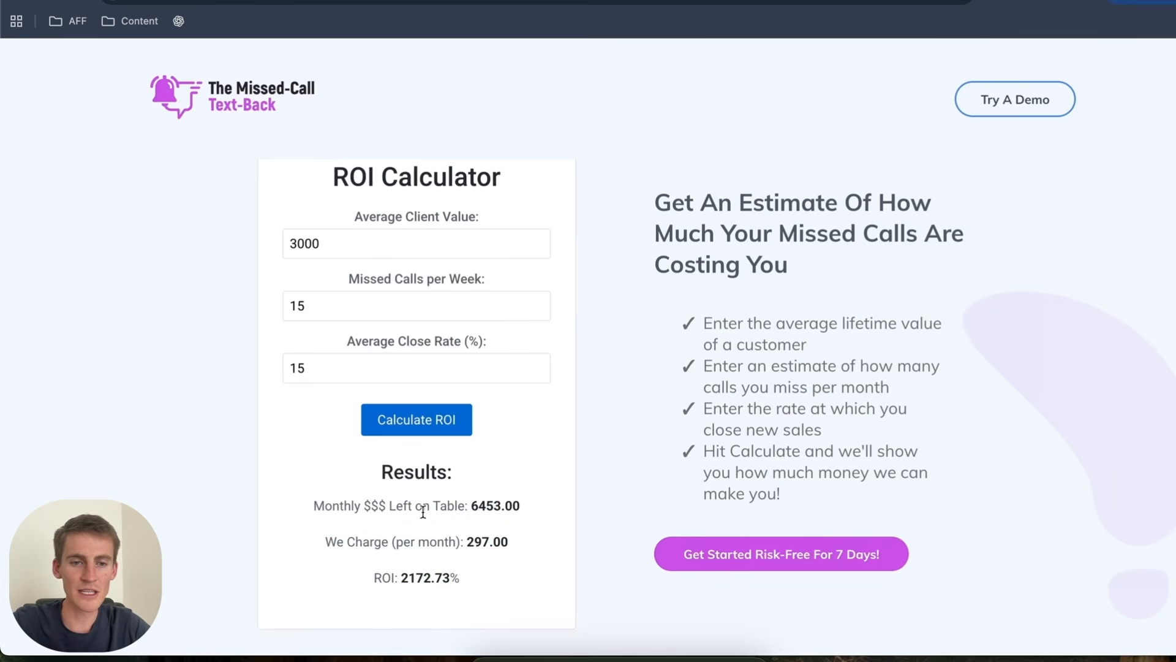
drag(340, 507, 504, 506)
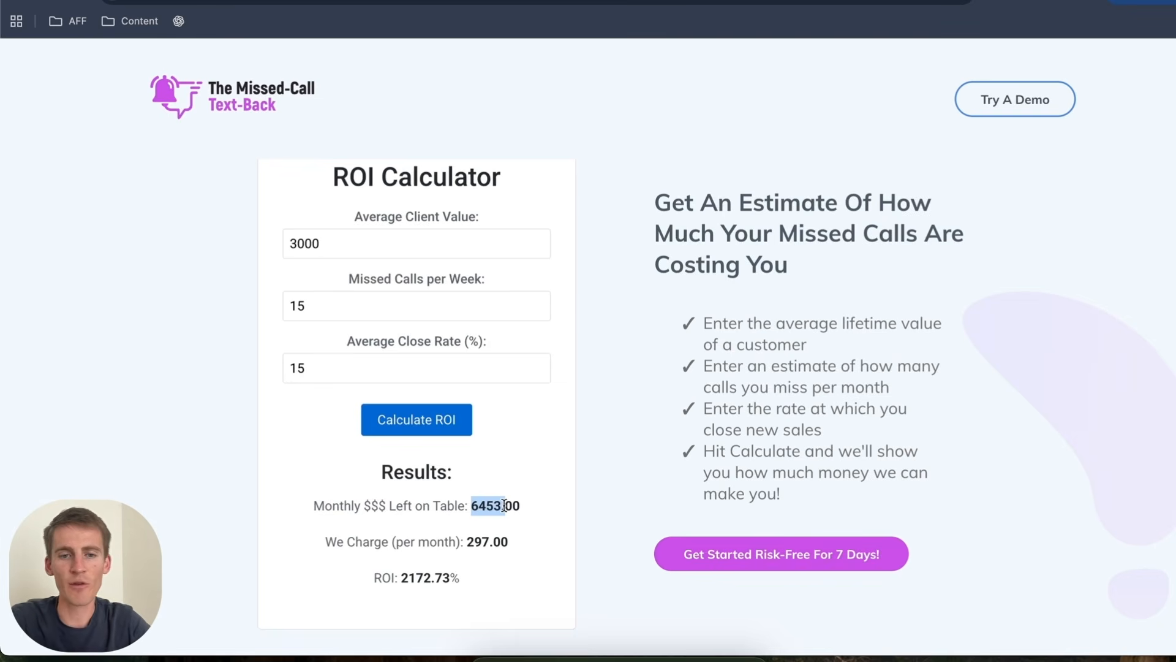
drag(467, 543, 508, 546)
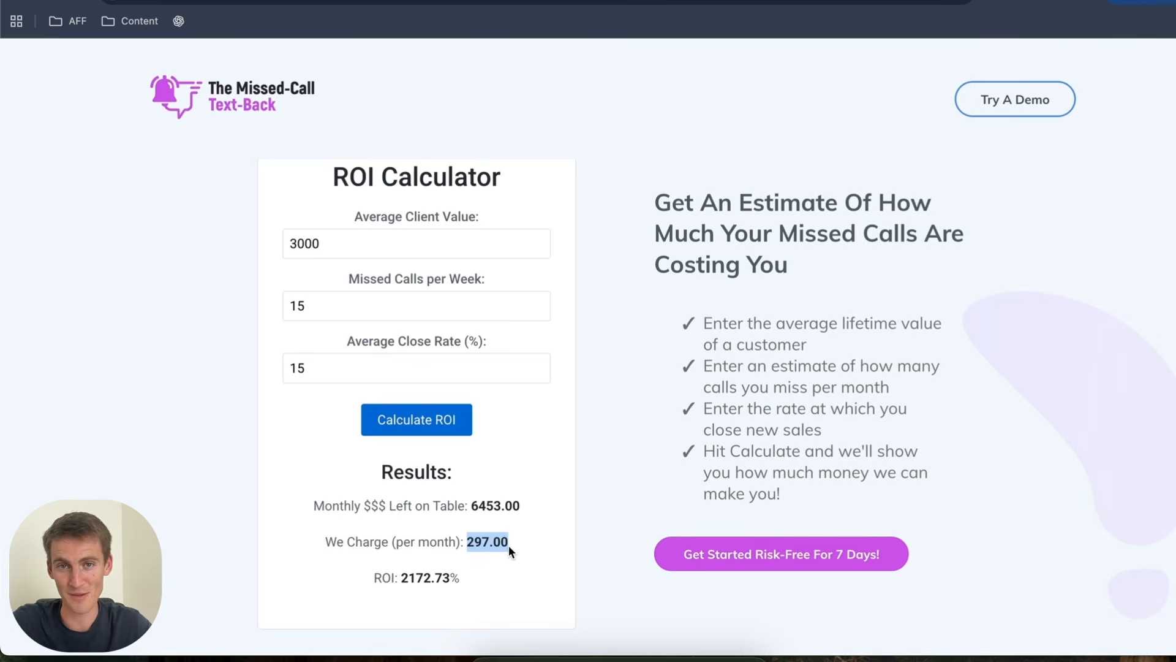
Search Google in a new tab for orthodontists in Orlando and open the full list of places.
key(ctrl+t)
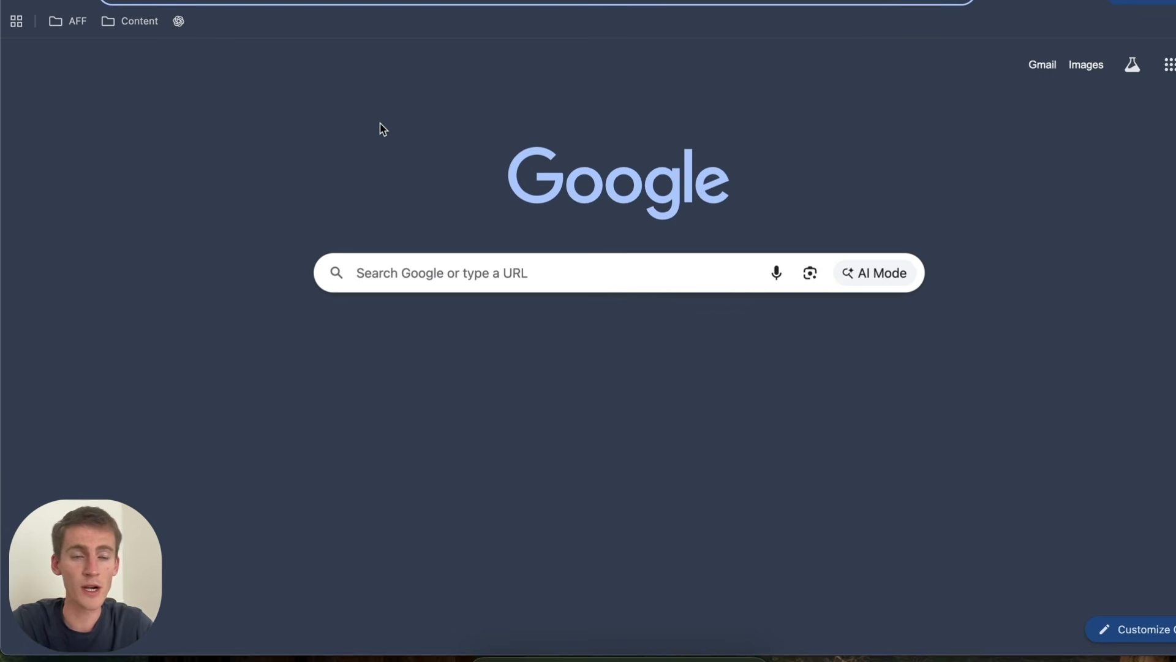
text(orthodoni)
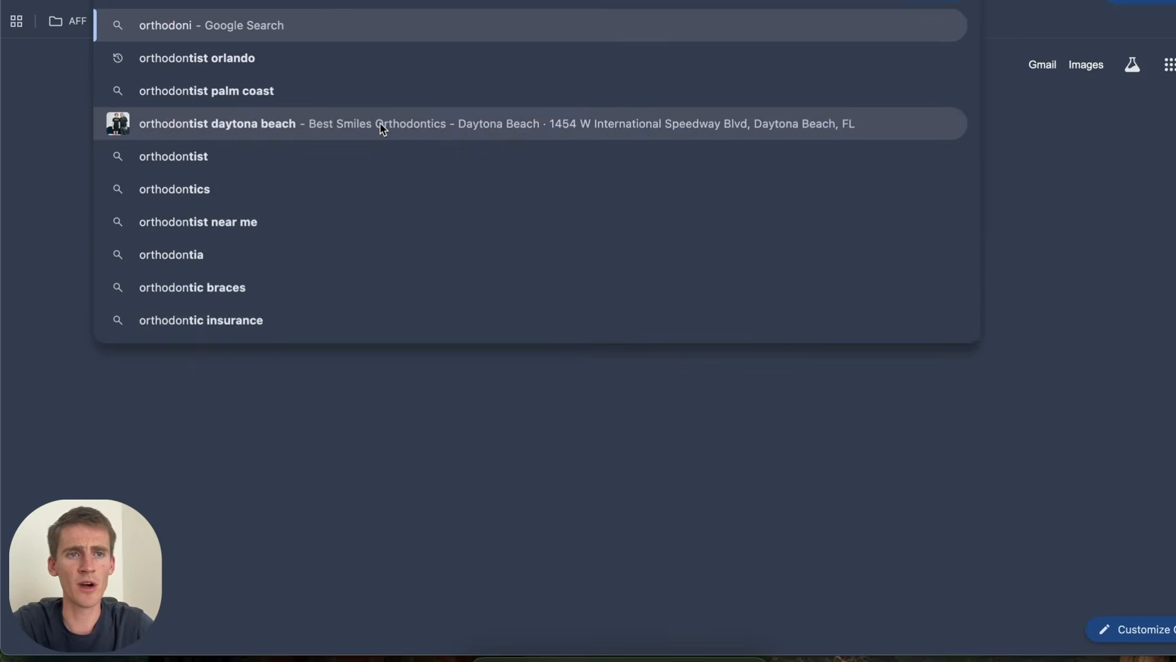
text(st orlnaod)
key(Return)
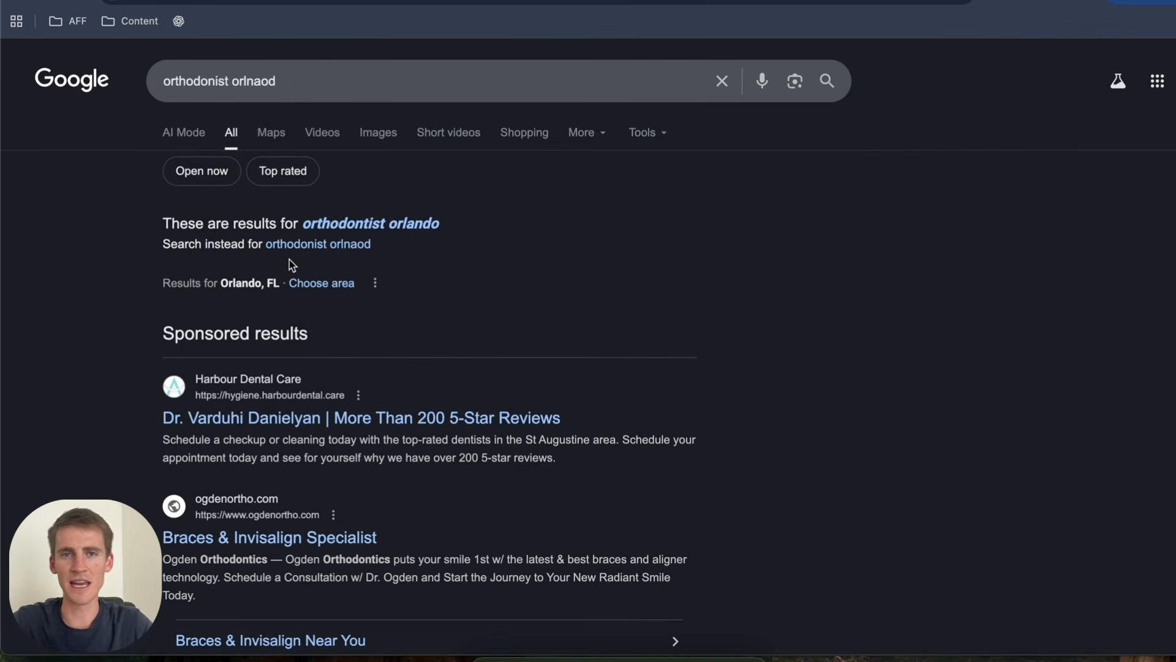
scroll(289, 259, down, 12)
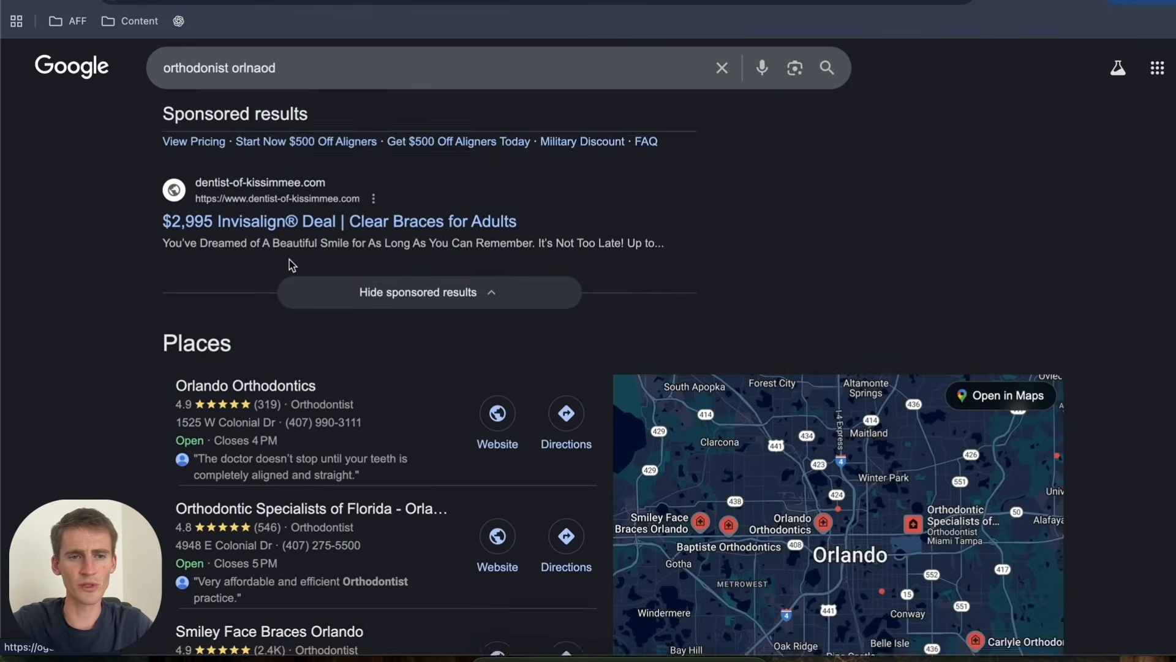
scroll(289, 264, down, 2)
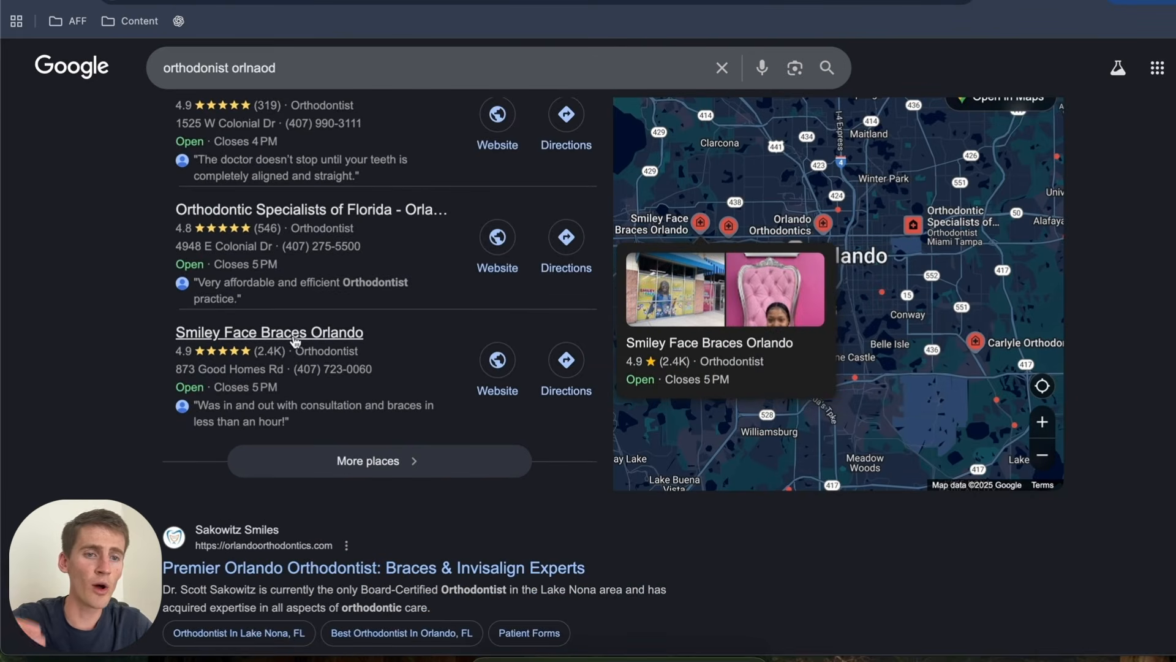
click(334, 461)
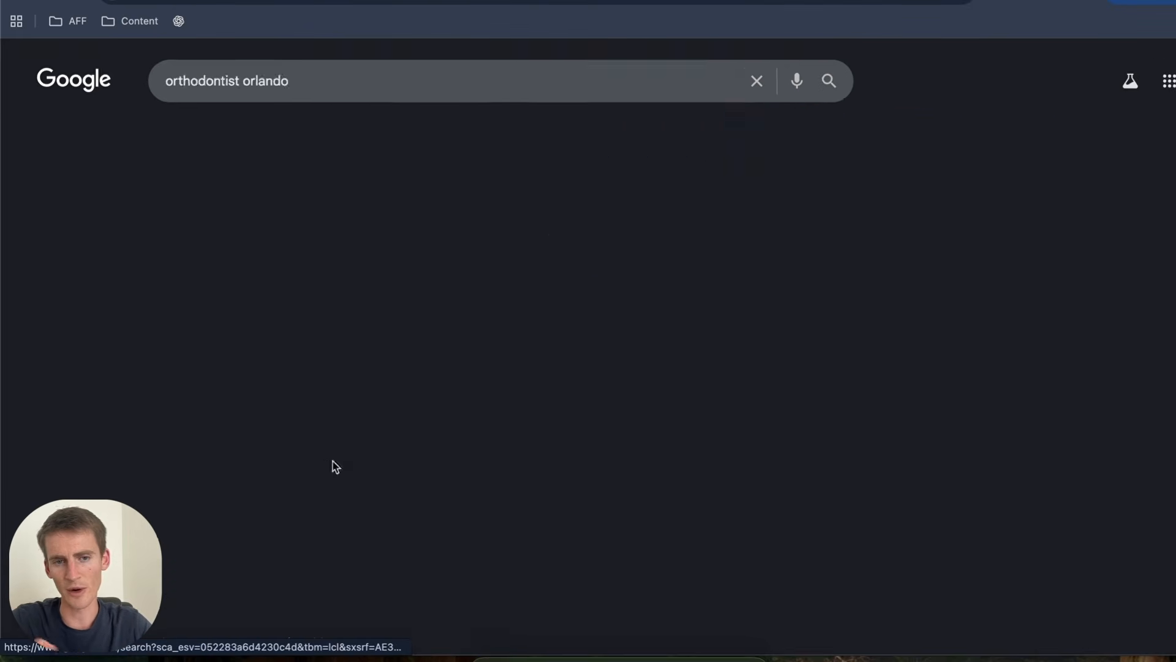
scroll(92, 368, down, 2)
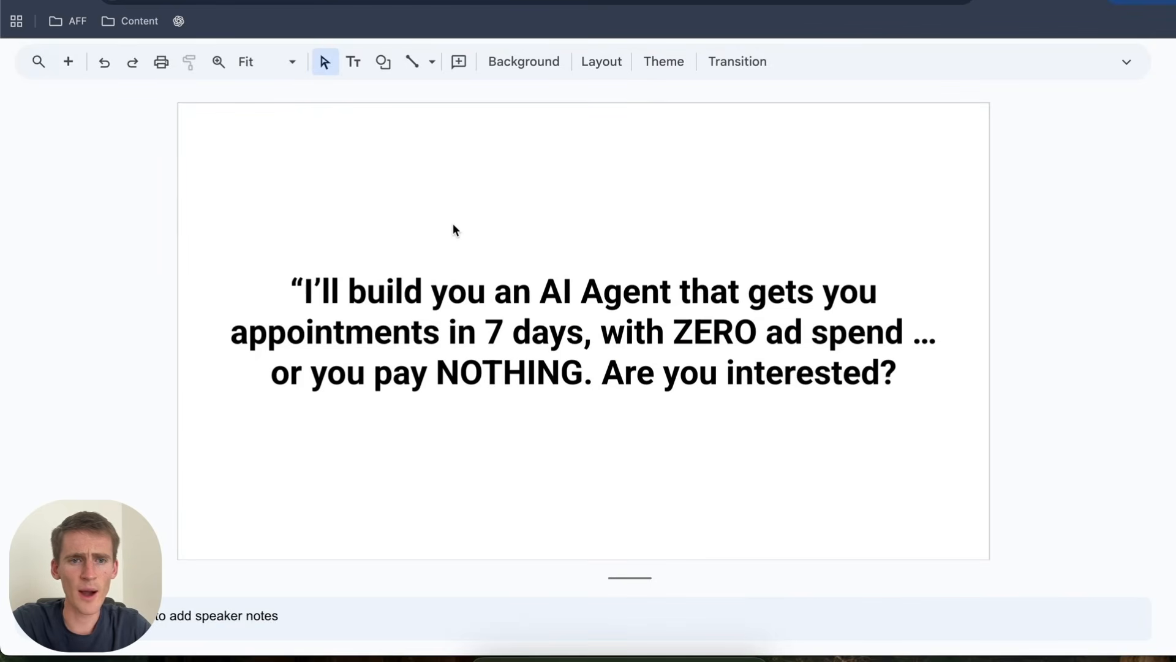
In the Google Slides presentation, select the offer text from "I'll build you an AI Agent" through "Are you interested?".
click(348, 288)
click(295, 285)
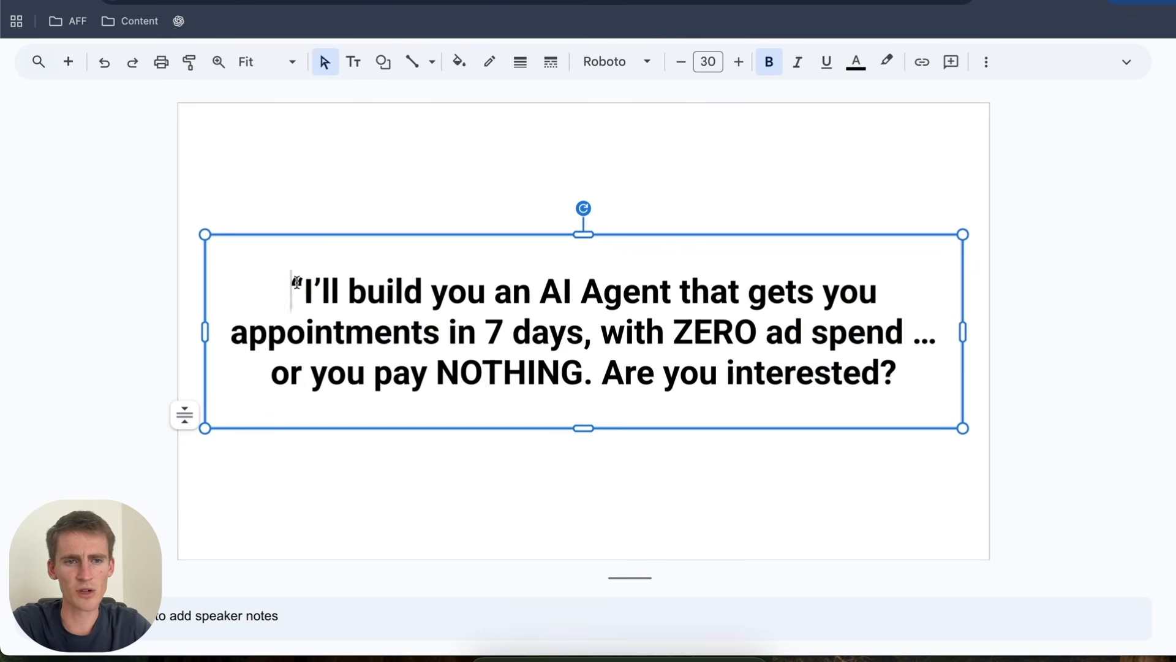
drag(304, 288, 748, 310)
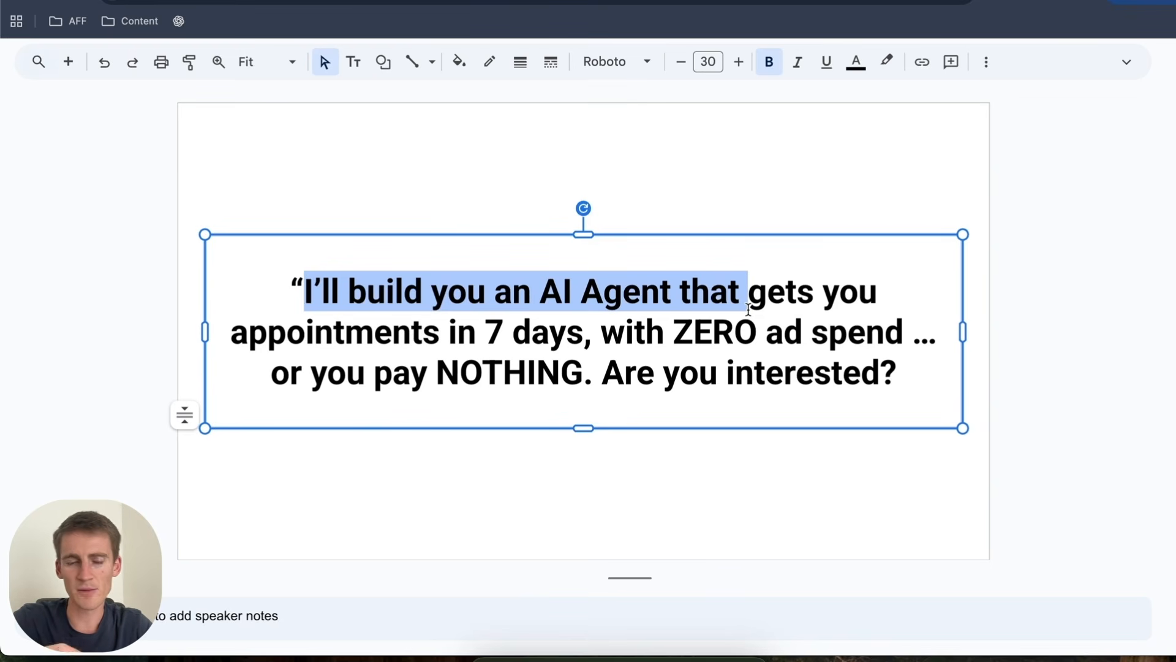
drag(748, 309, 893, 377)
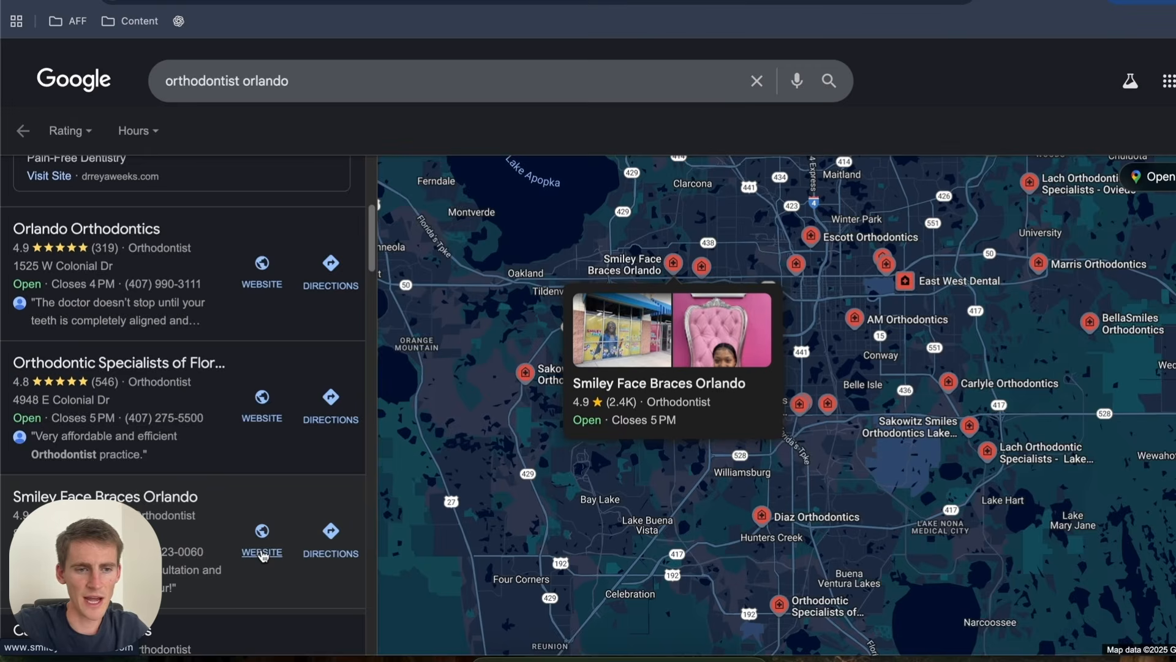
Open the Smiley Face Braces Orlando website from the places list and go to the Facebook page linked in its footer.
click(262, 552)
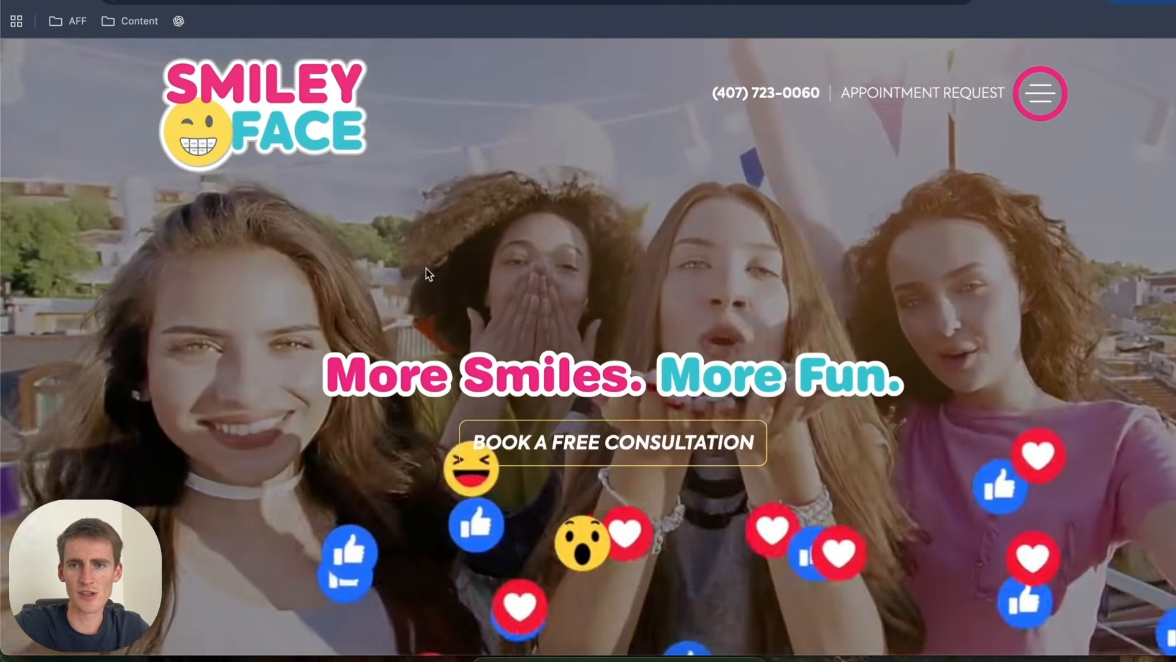
scroll(426, 270, down, 10)
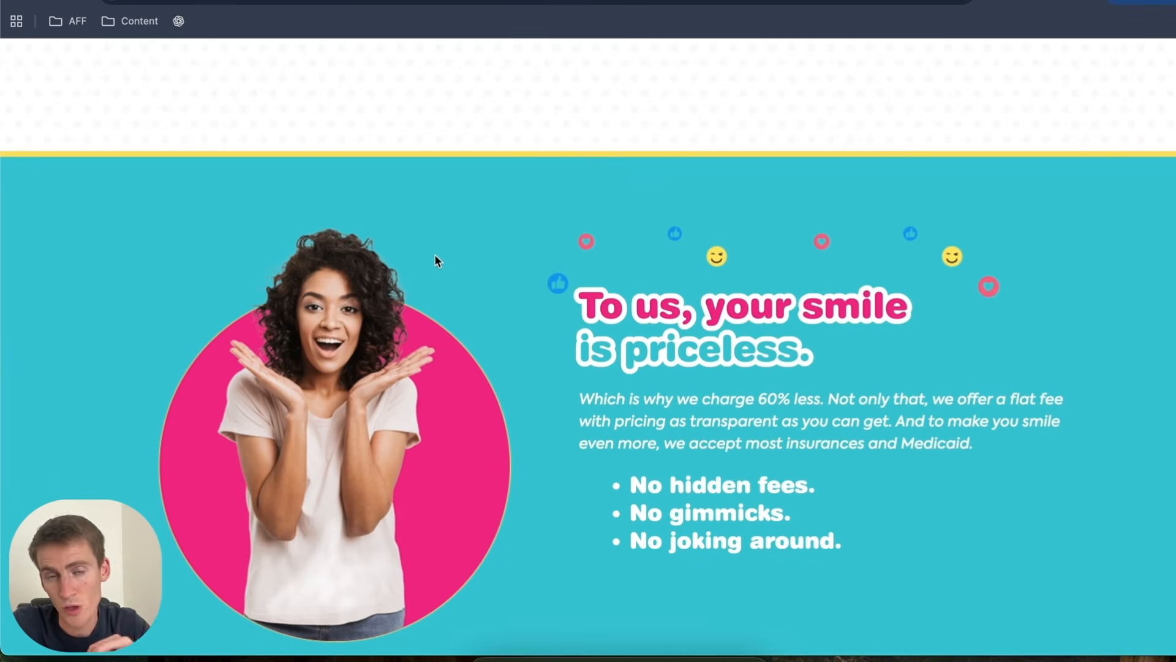
scroll(435, 260, down, 15)
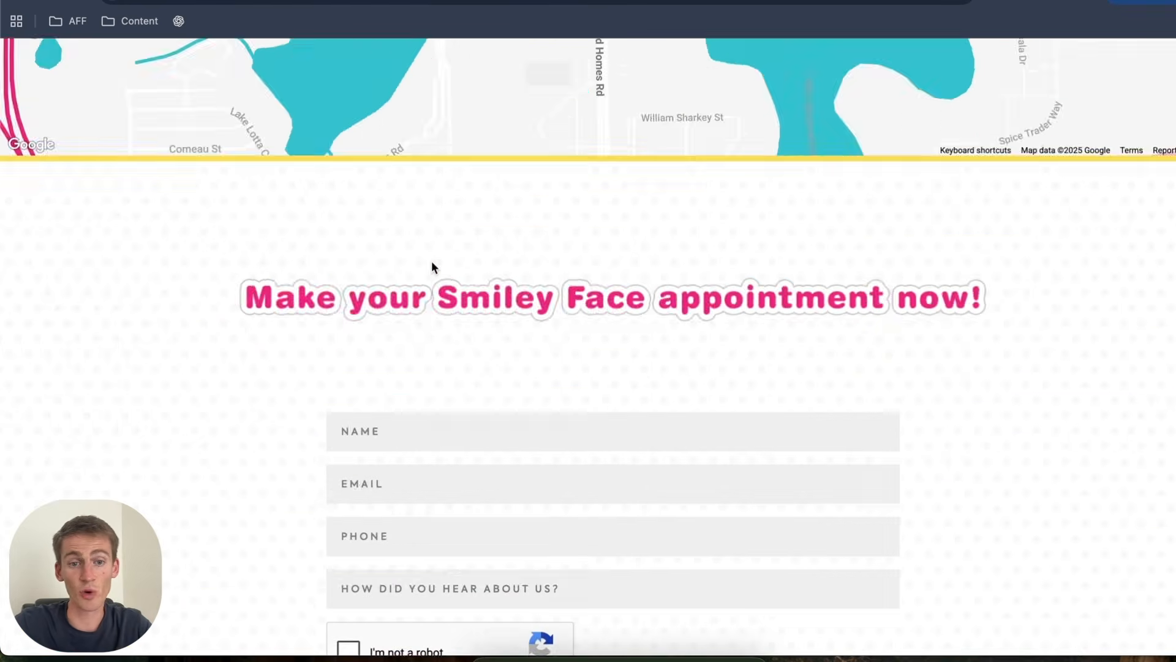
scroll(422, 269, down, 9)
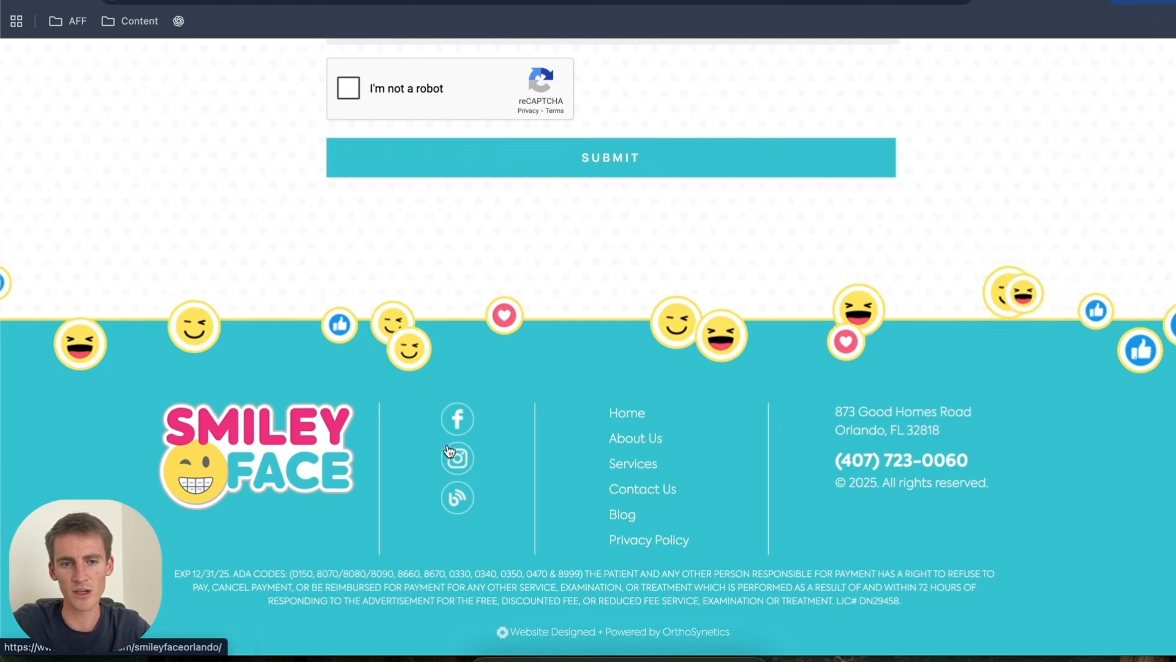
click(467, 419)
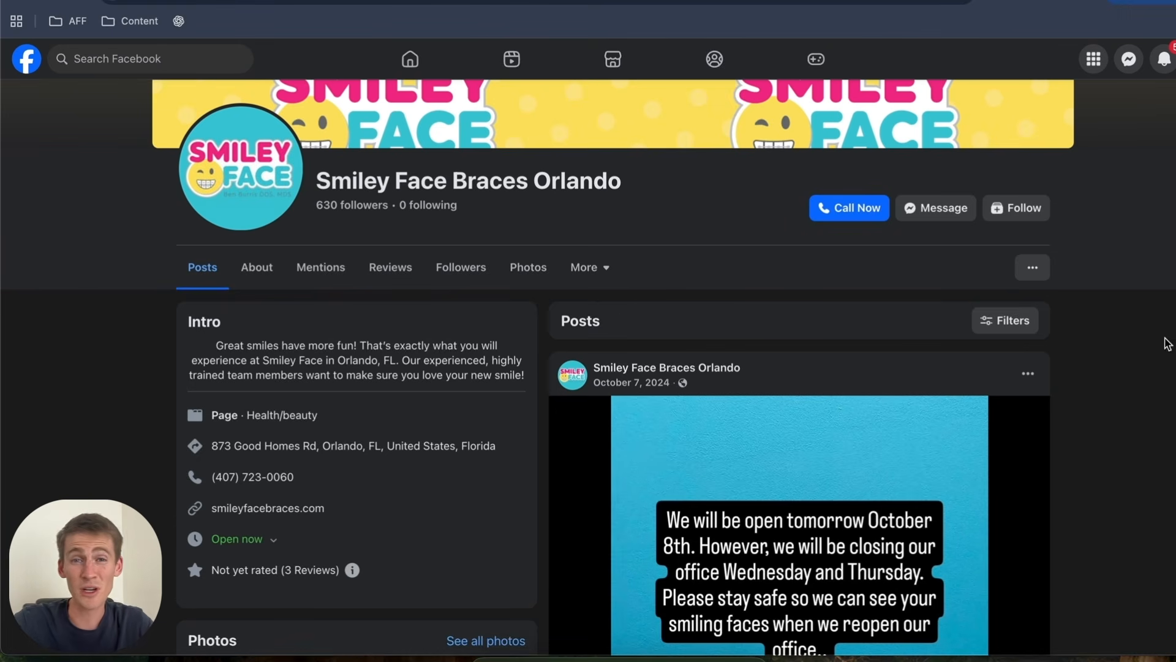
Follow the Smiley Face Braces Orlando page and like its October 7, 2024 post.
click(1020, 210)
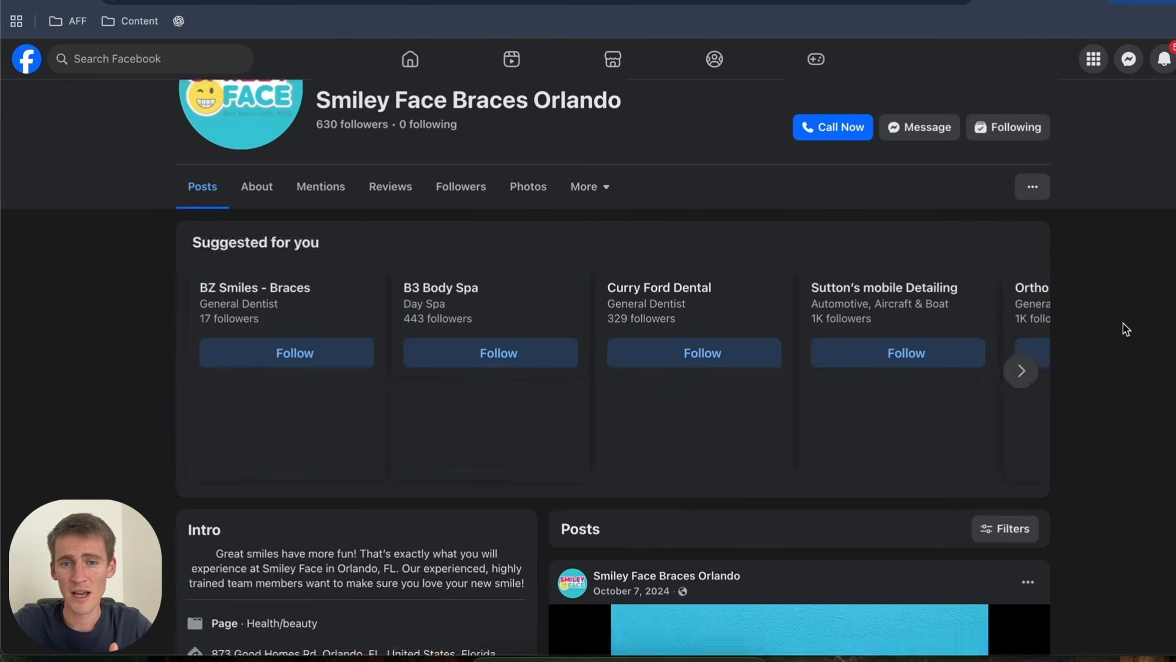
scroll(1125, 329, down, 10)
click(626, 368)
scroll(1136, 278, up, 4)
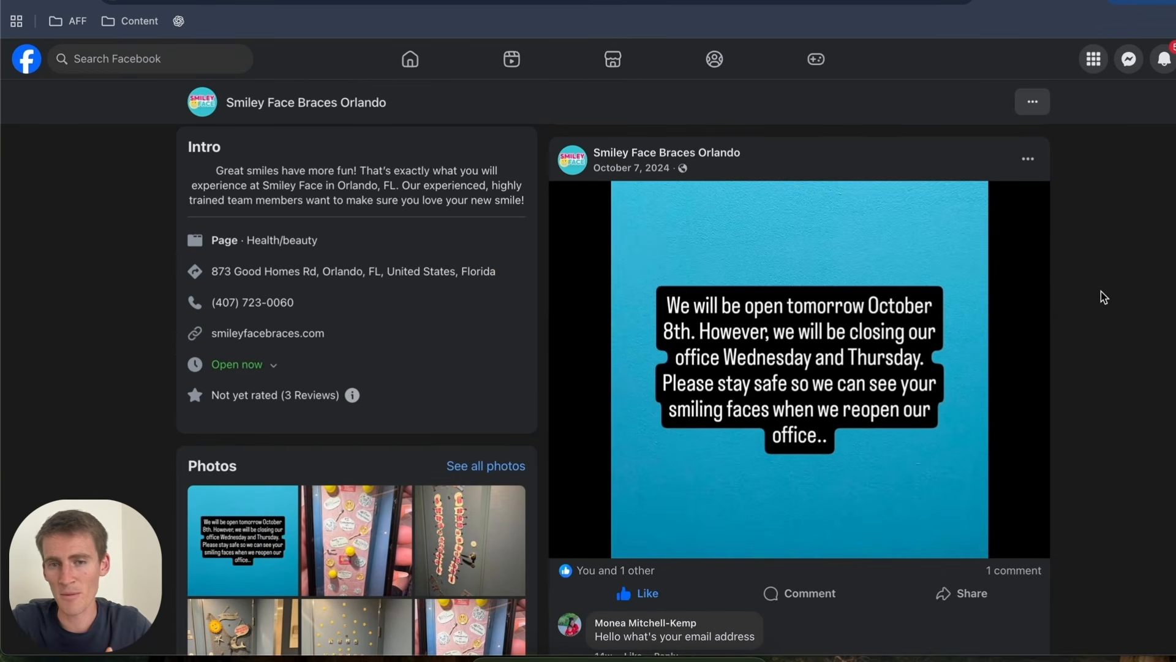
scroll(1132, 275, up, 6)
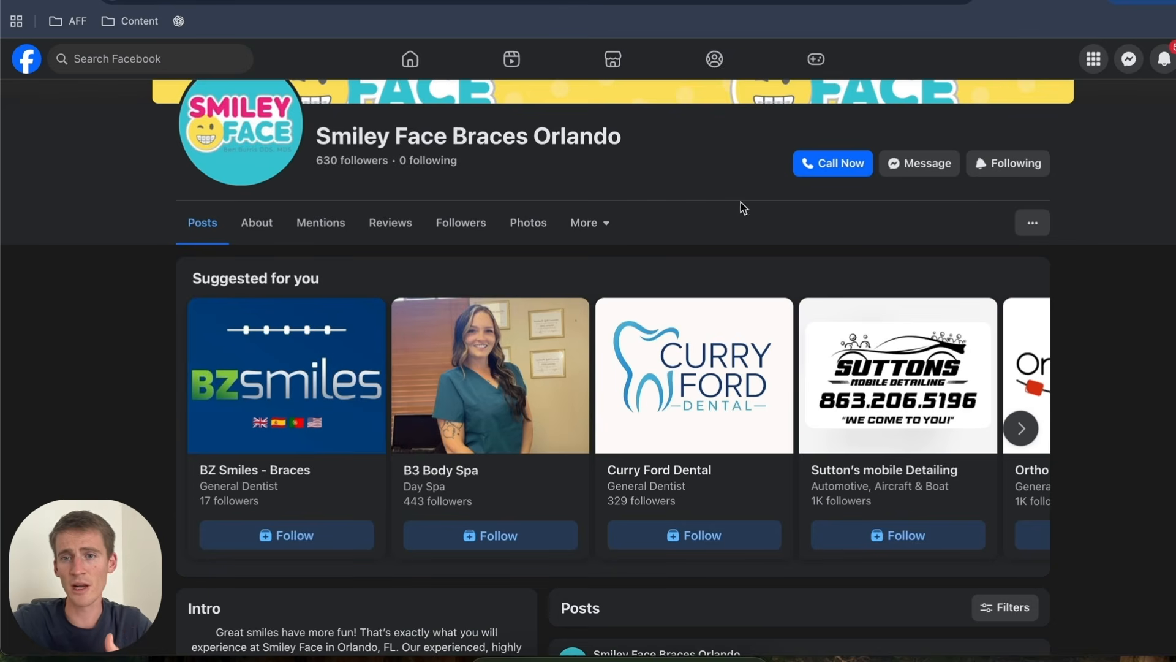
Draft a message to the business with the slide's offer, worded to begin "I'll build an AI Agent for Smiley Face Braces that gets you appointments".
click(924, 163)
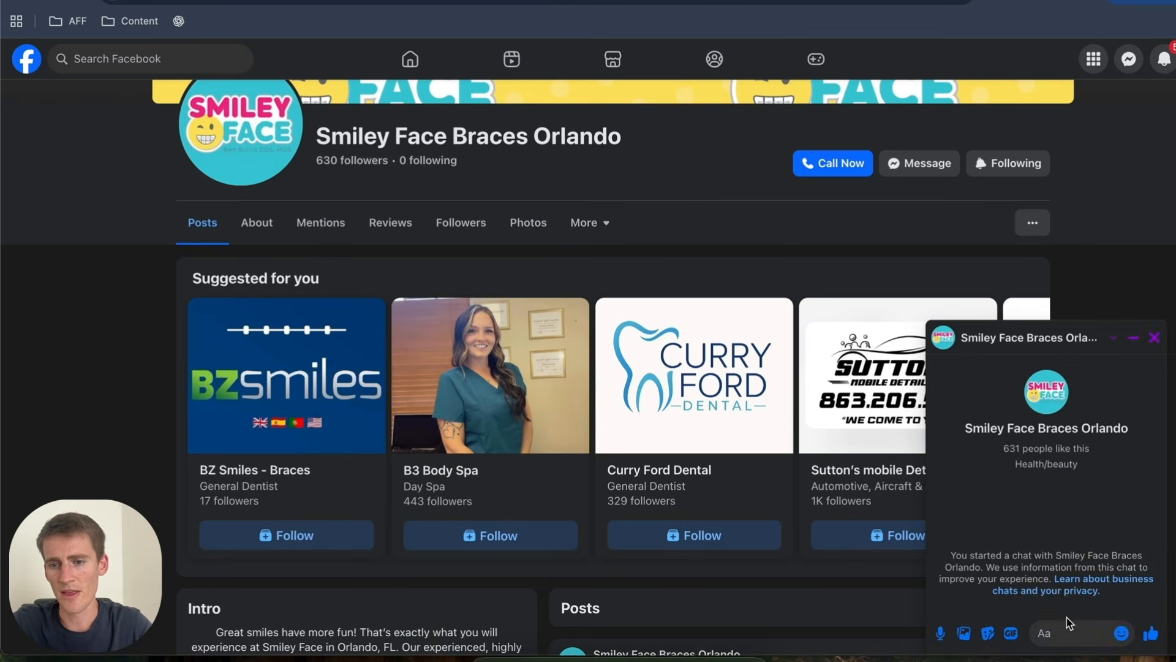
text(I’ll build an AI Agent that gets you appointments in 7 days, with ZERO ad spend ... or you pay NOTHING. Are you interested?)
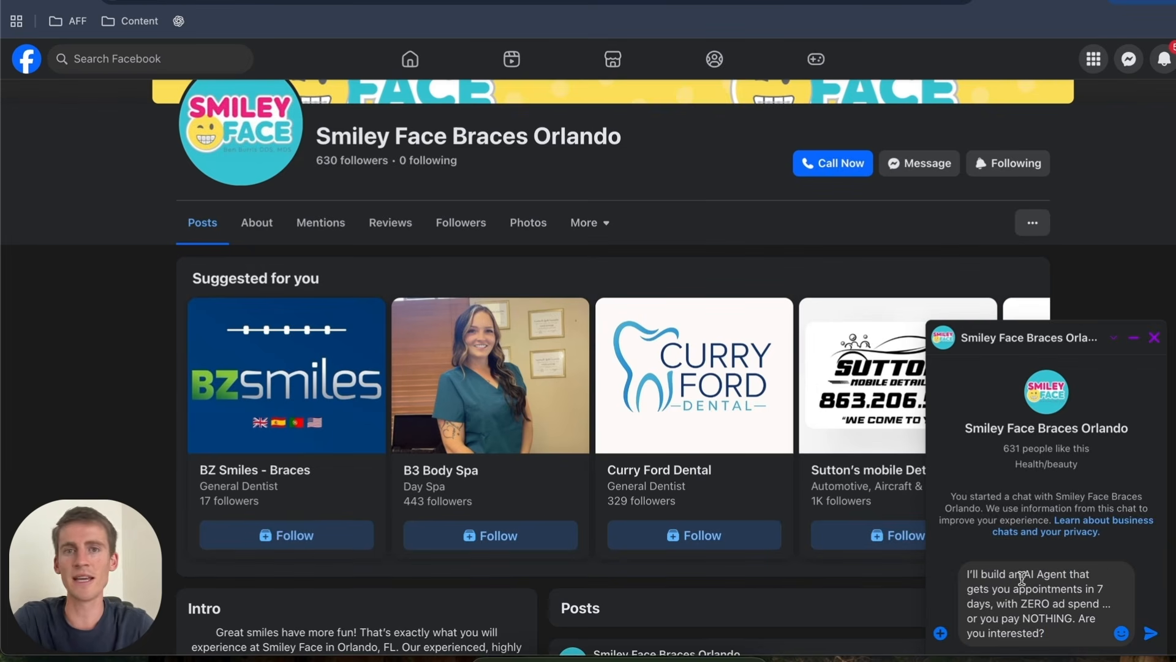
click(1066, 574)
text(for Smiley Face)
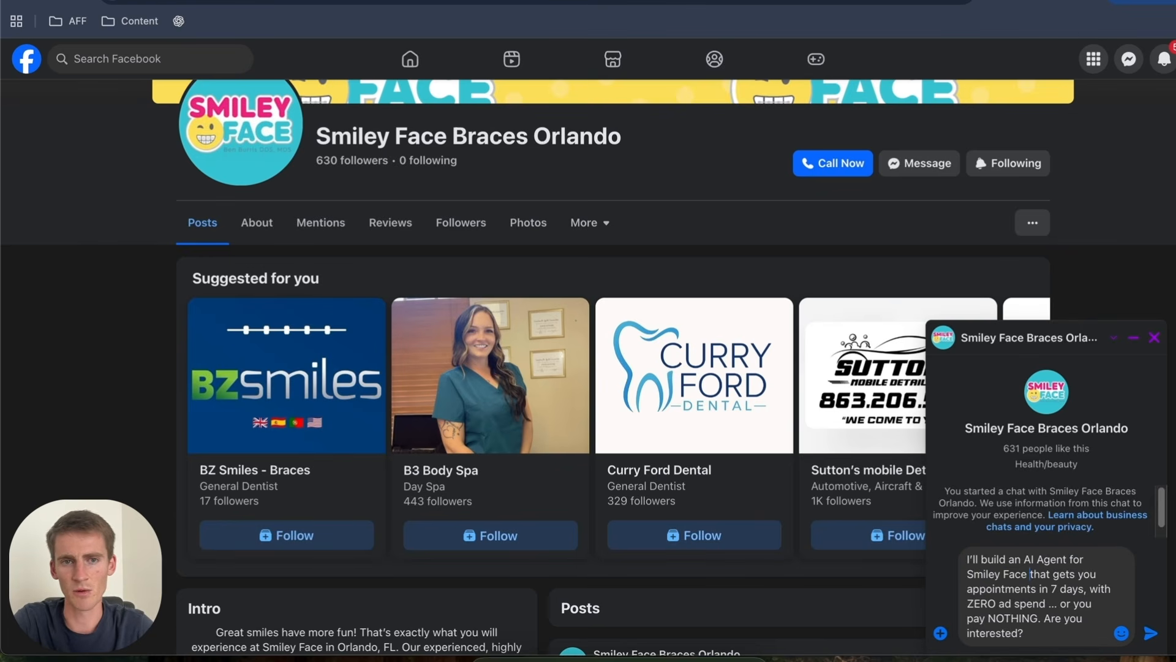
text( Braces)
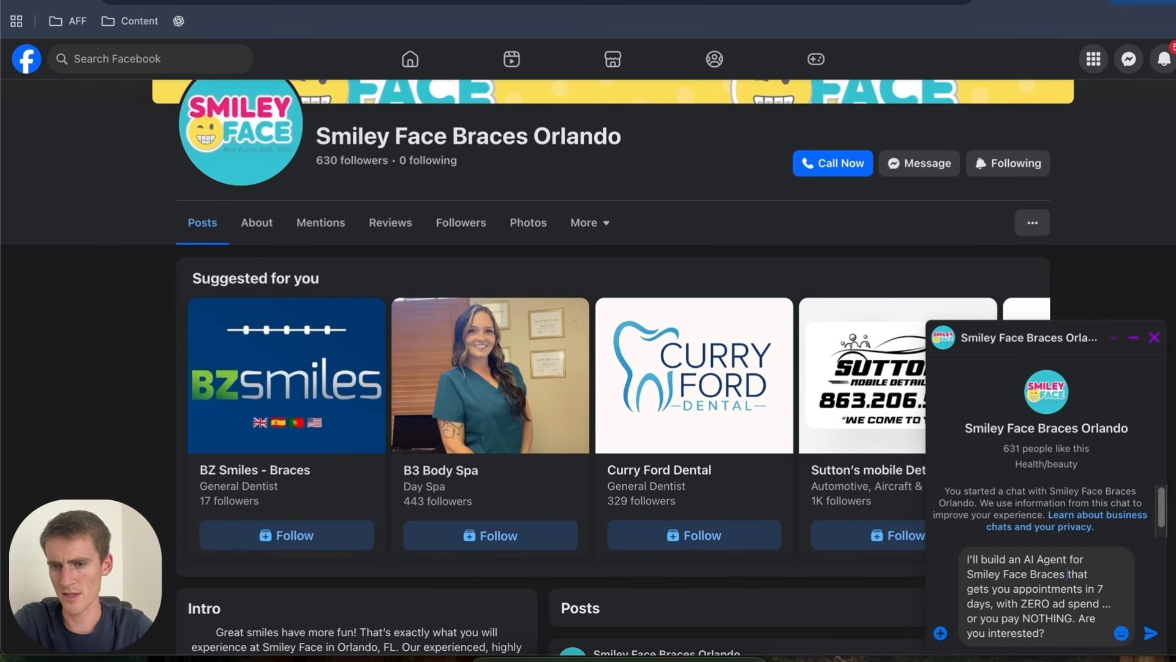
scroll(1028, 579, down, 1)
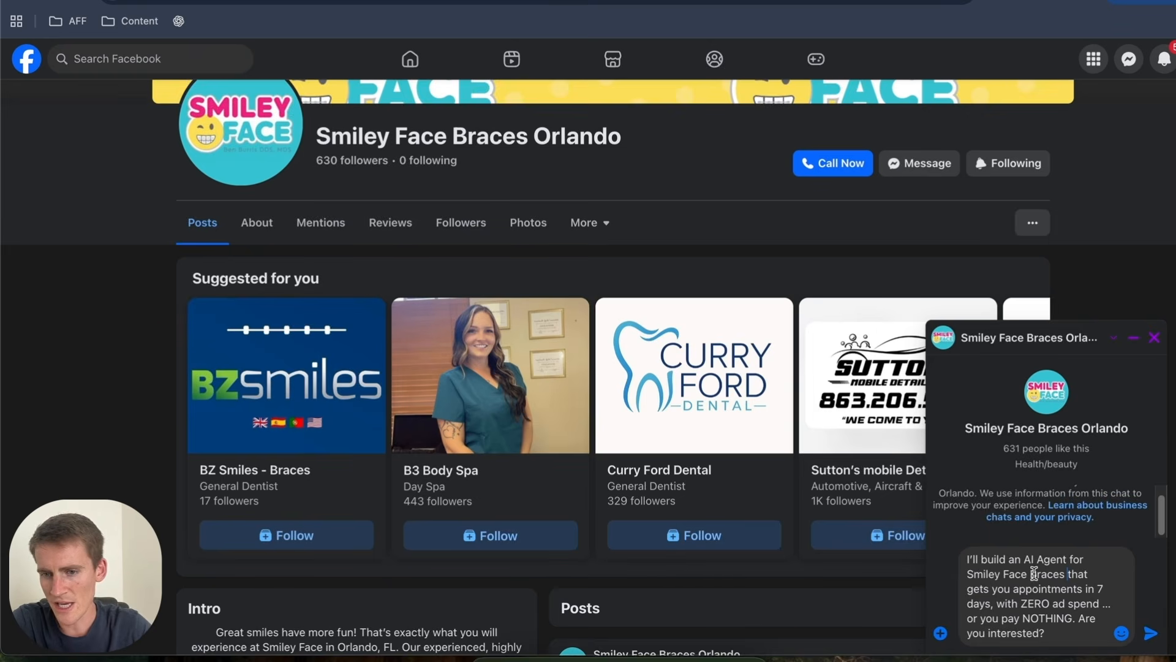
scroll(1034, 573, down, 1)
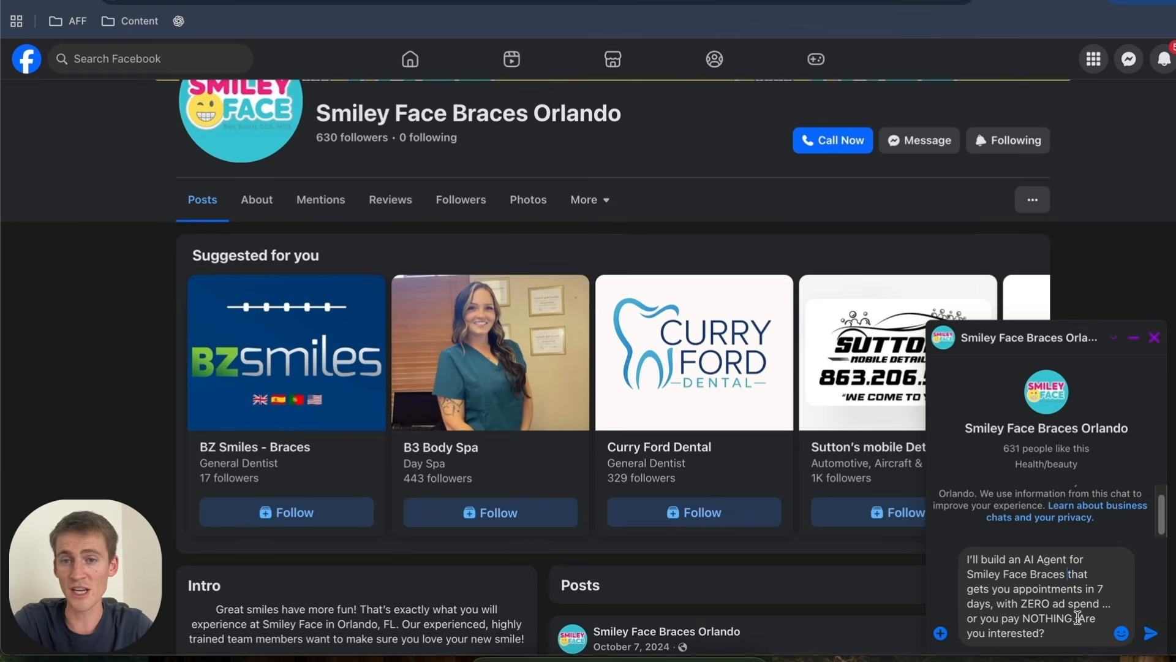
Send the drafted offer to Smiley Face Braces Orlando and look through the "orthodontist orlando" places list for further prospects.
click(1151, 633)
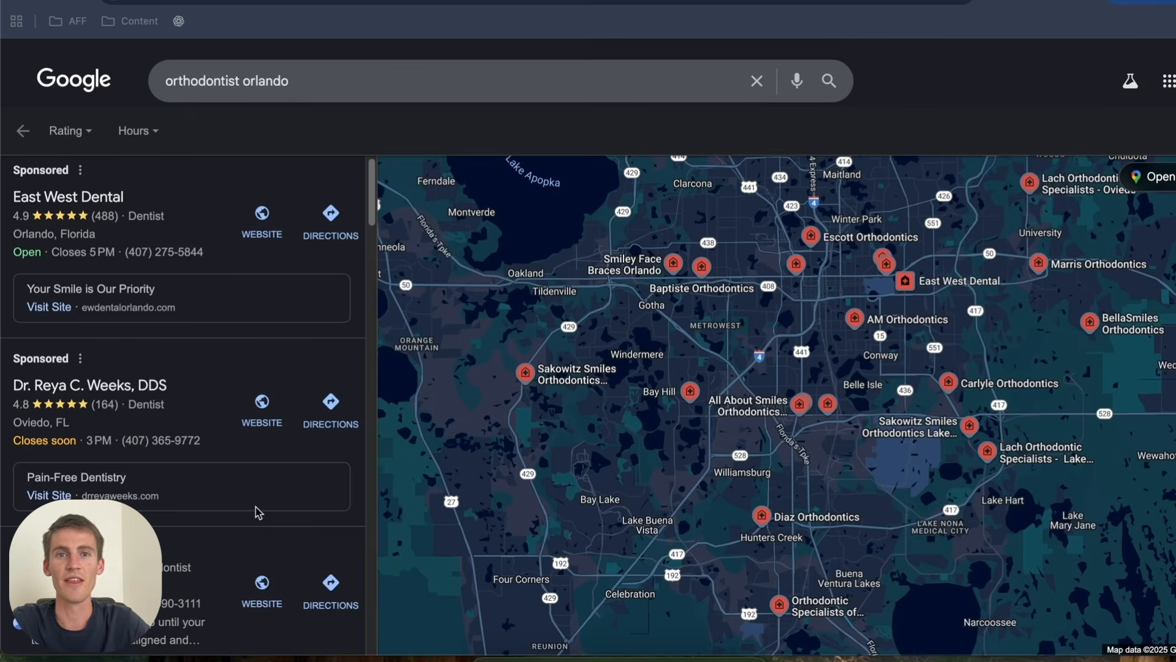
scroll(261, 507, down, 1)
scroll(262, 514, down, 2)
scroll(258, 518, down, 2)
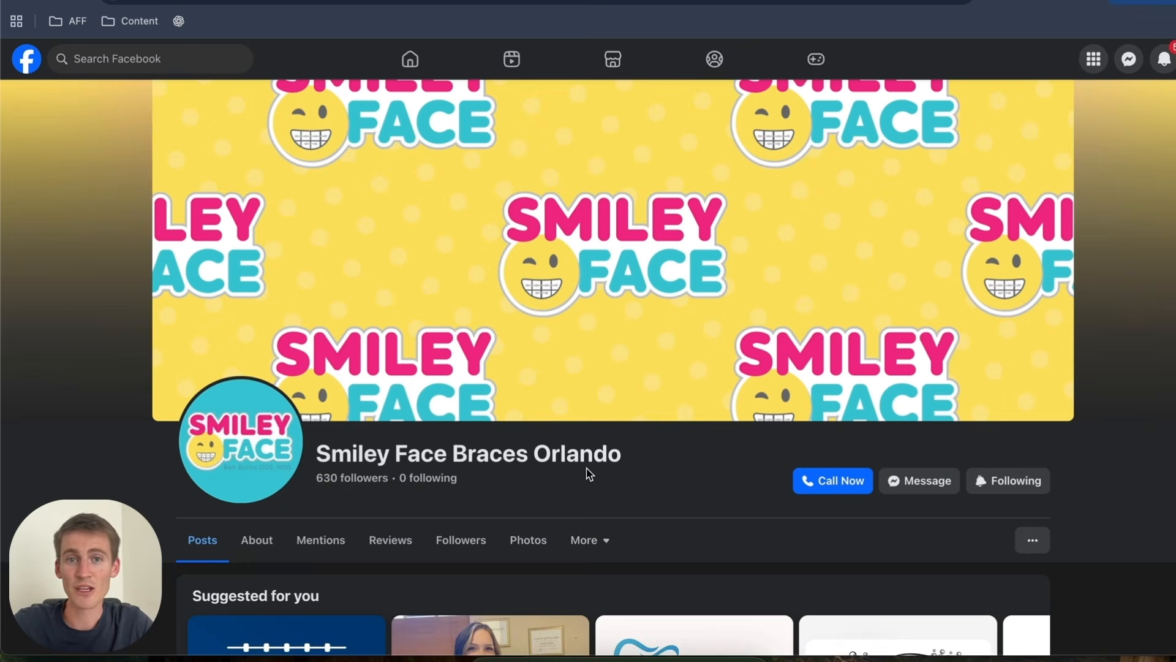
drag(320, 455, 574, 475)
click(614, 473)
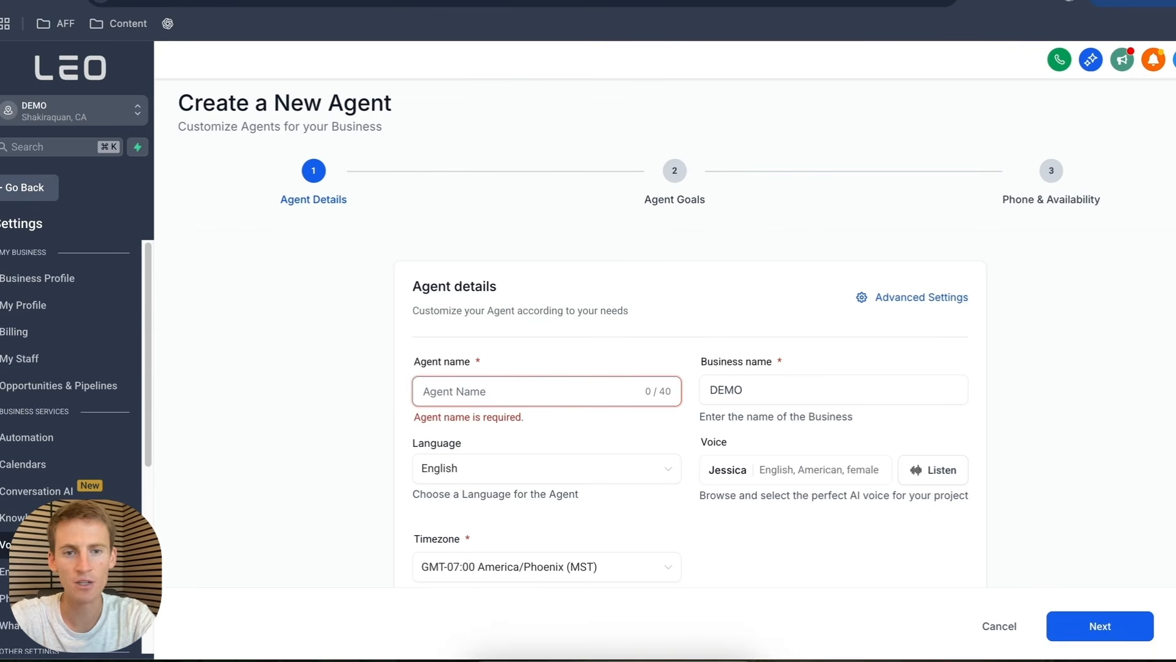
In LEO's new agent form, name the agent "Sarah" and set the business name to "Chiropractic & Wellness".
text(S)
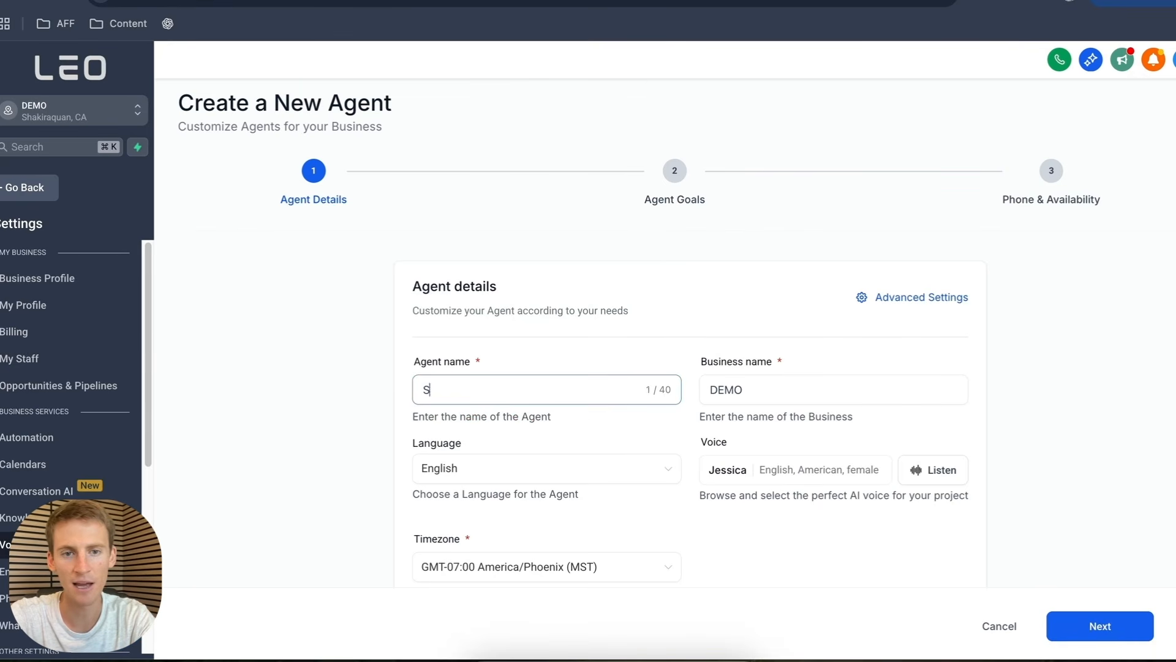
text(arah)
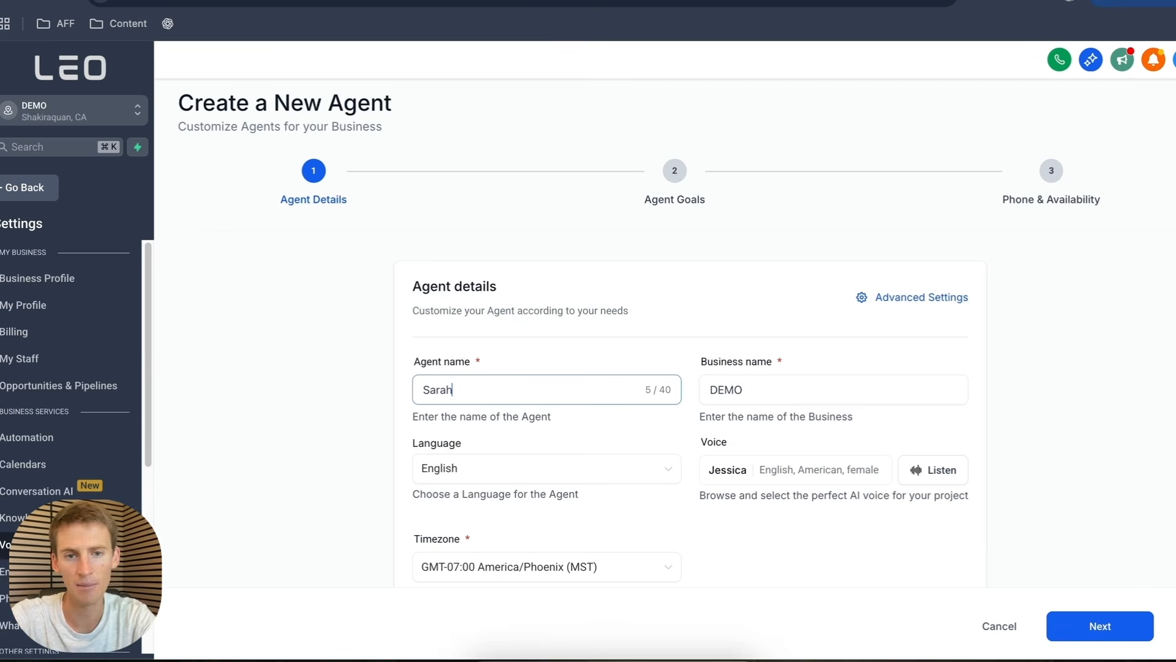
double_click(732, 387)
key(BackSpace)
text(Chiropractic & Wellness)
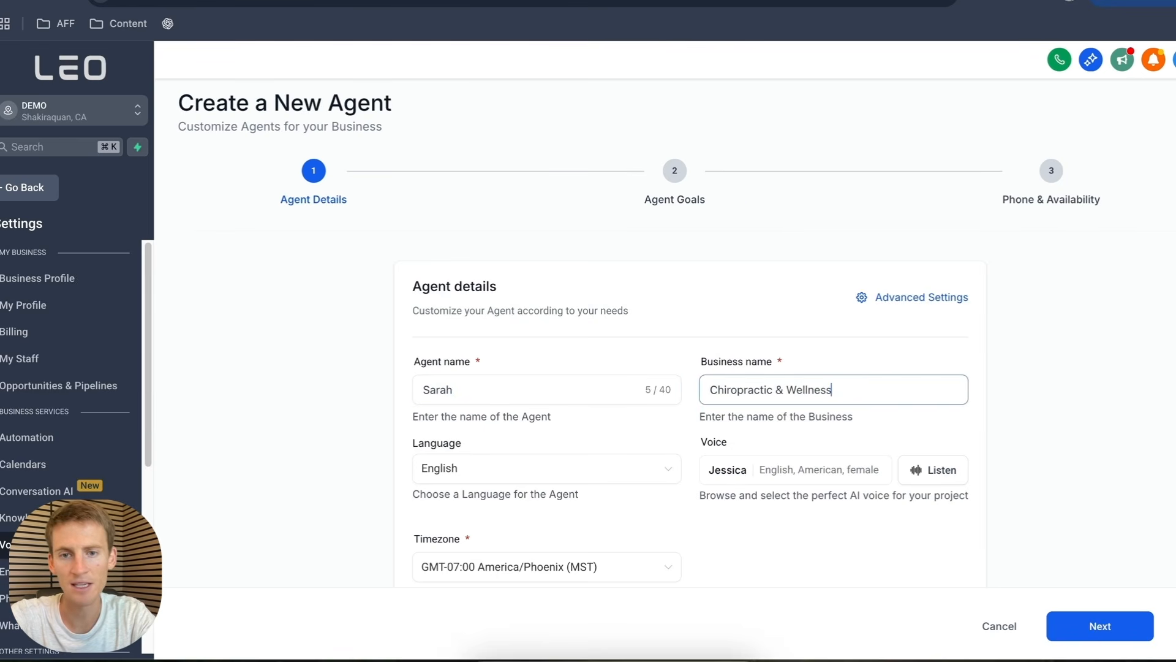
Review the languages available for the voice agent without changing the selection.
scroll(632, 409, down, 1)
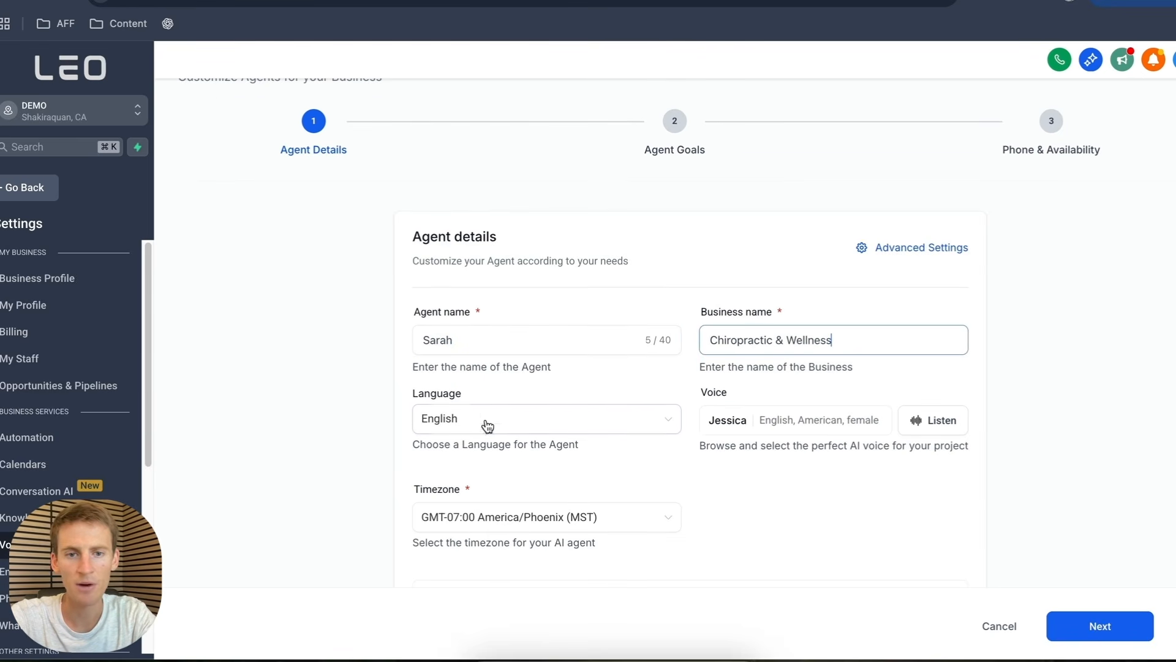
click(641, 428)
scroll(562, 546, down, 1)
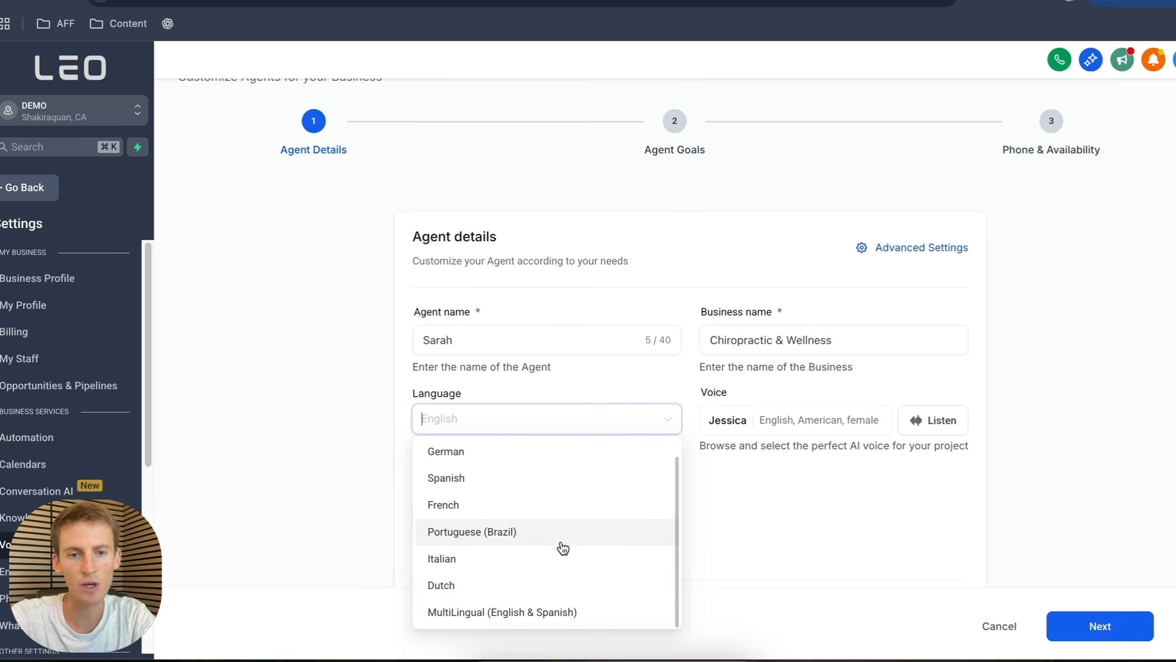
scroll(560, 547, up, 1)
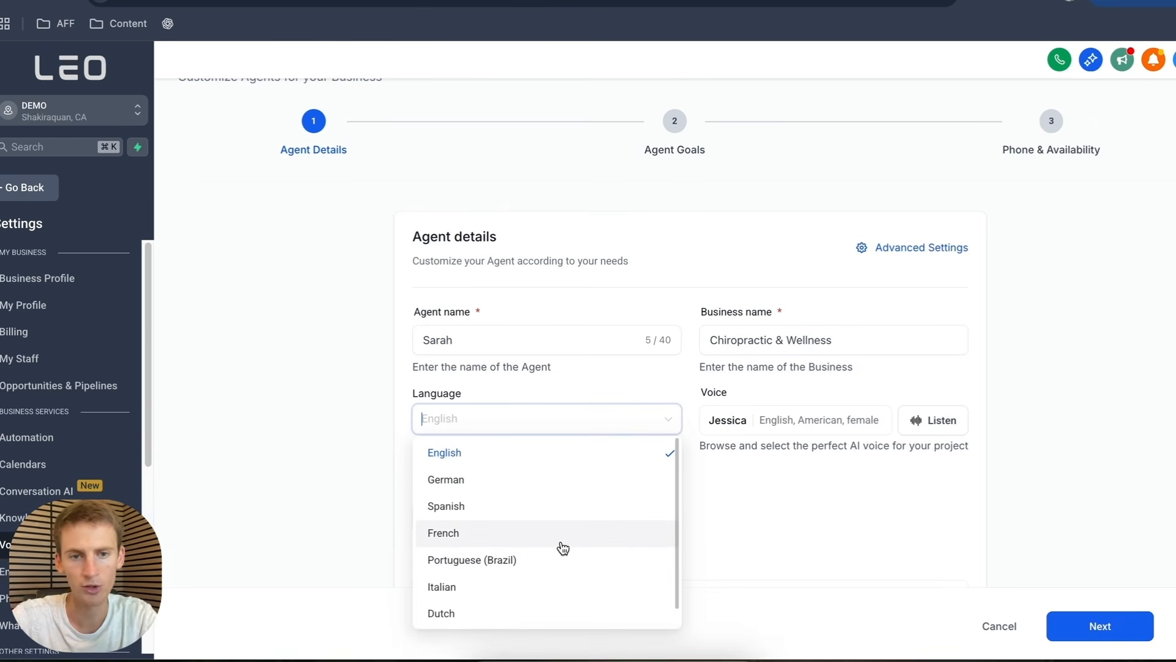
scroll(560, 546, down, 1)
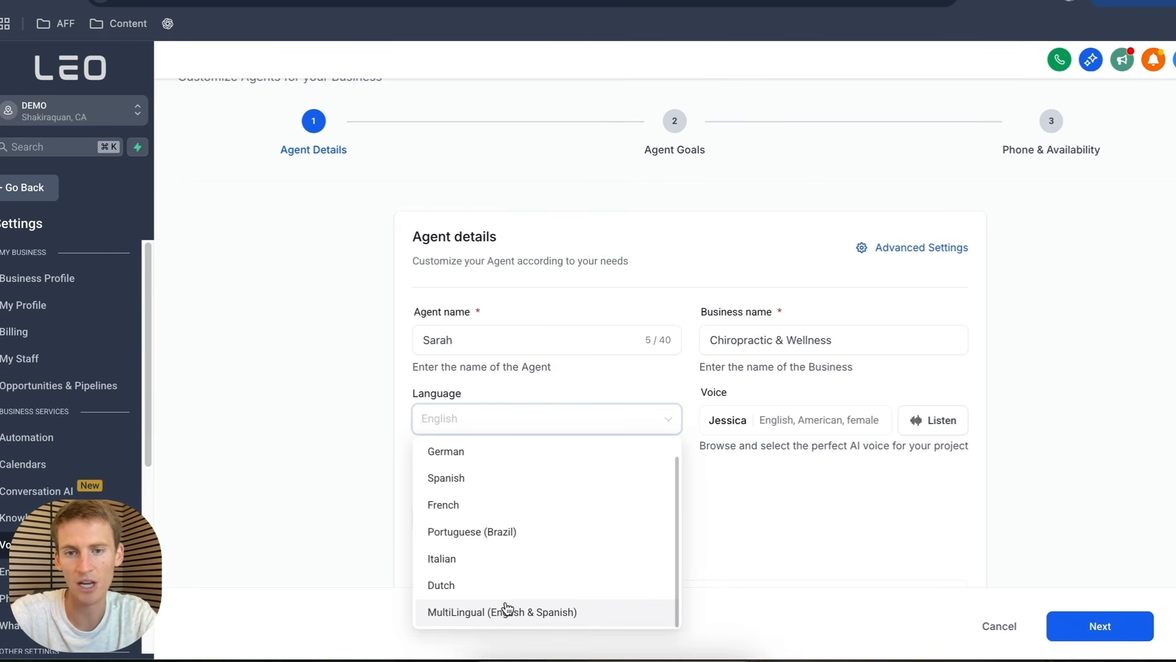
click(813, 523)
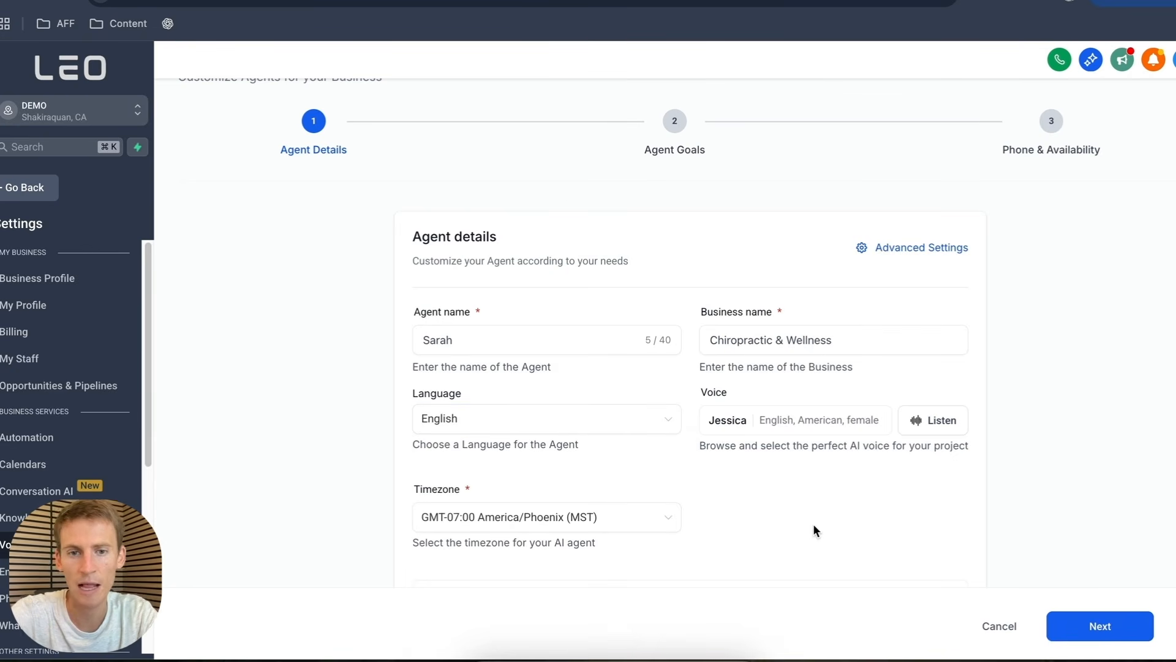
Set the agent's timezone to GMT-04:00 America/New_York (EDT) and replace DEMO in the inbound greeting with "Chiropractic & Wellness".
click(769, 427)
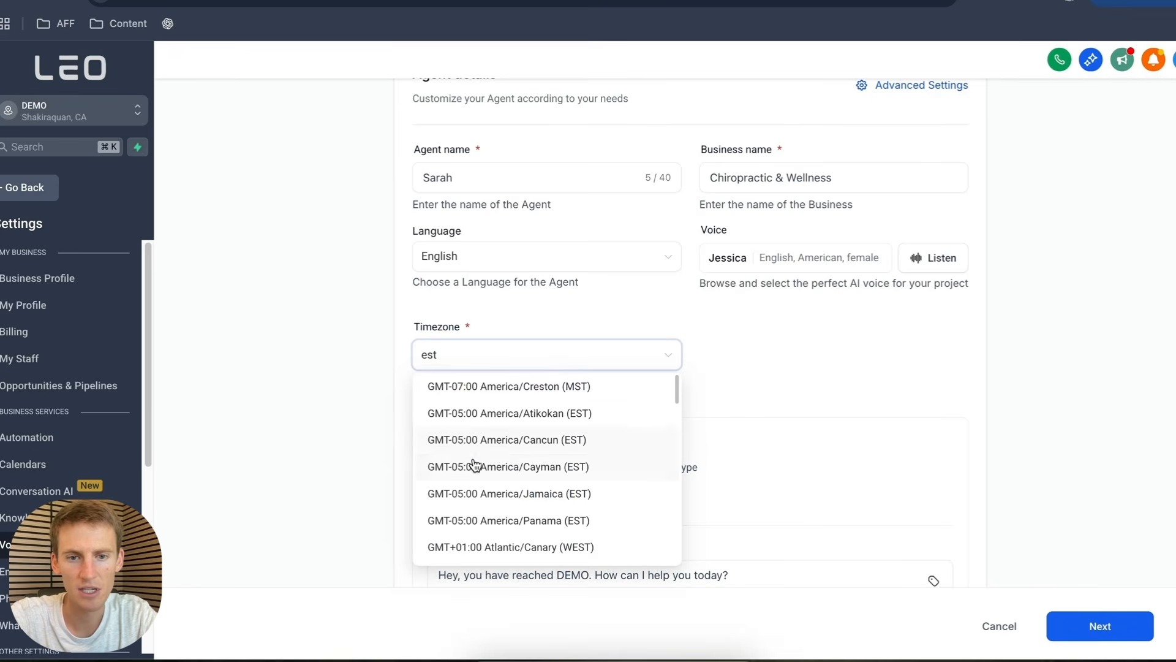
click(492, 446)
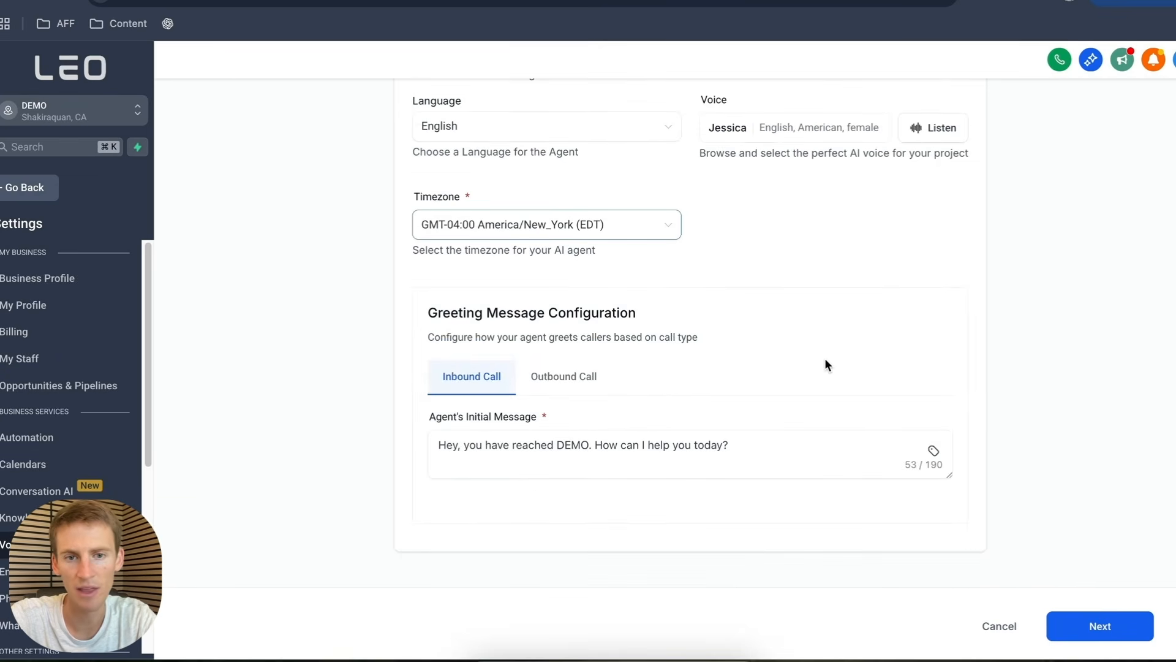
drag(589, 446, 558, 448)
text(Chiropractic & Wellness)
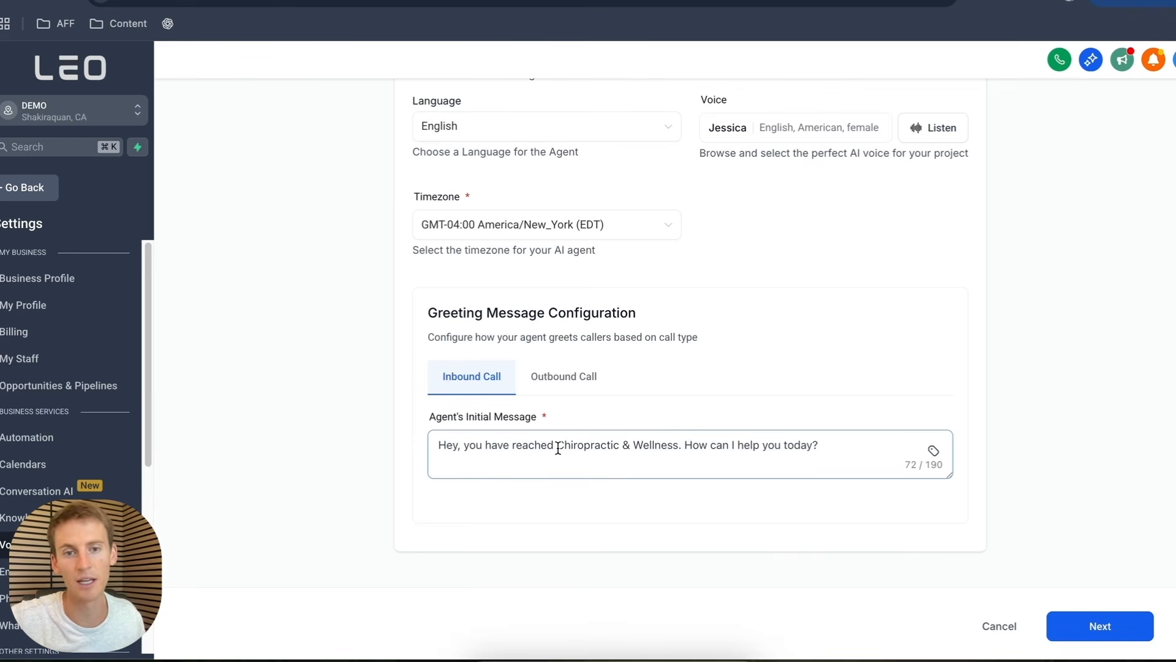
Proceed to the agent goals stage and switch it to advanced mode.
click(1101, 627)
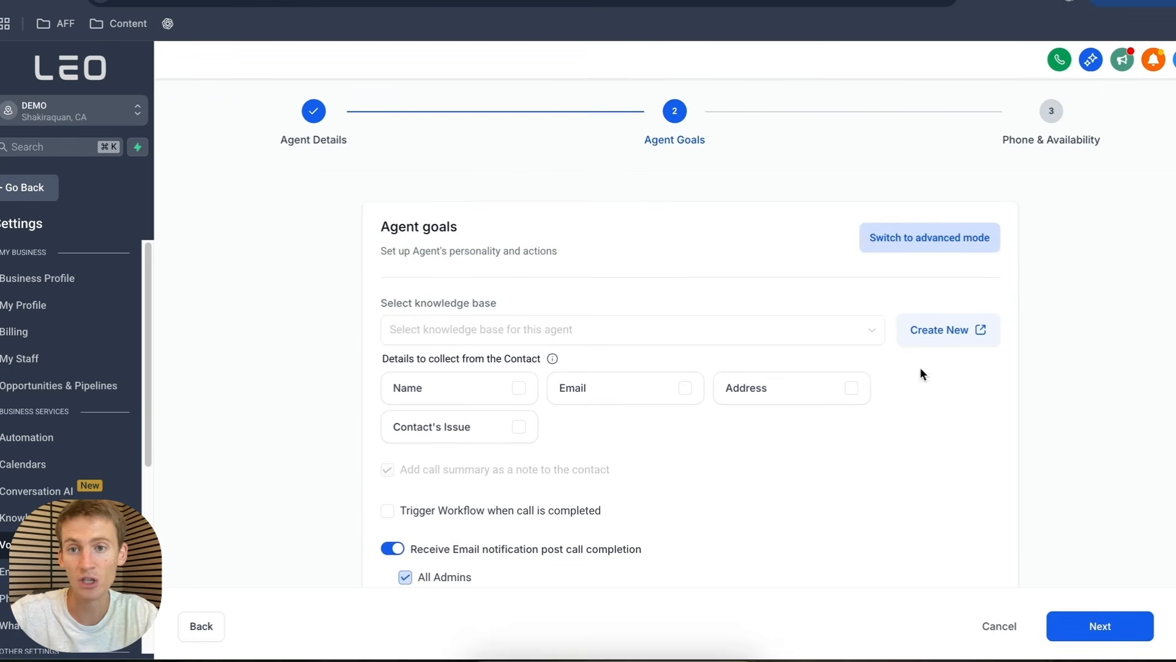
click(923, 244)
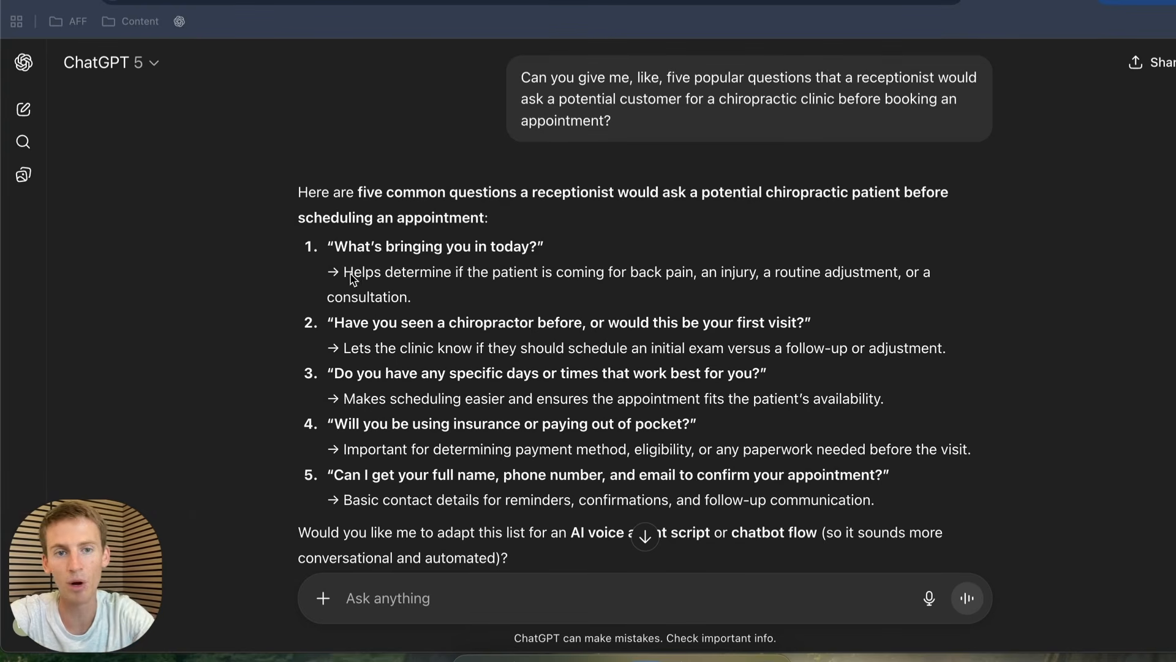
In ChatGPT, copy the five chiropractic receptionist questions together with their explanations.
drag(327, 247, 957, 500)
key(super+c)
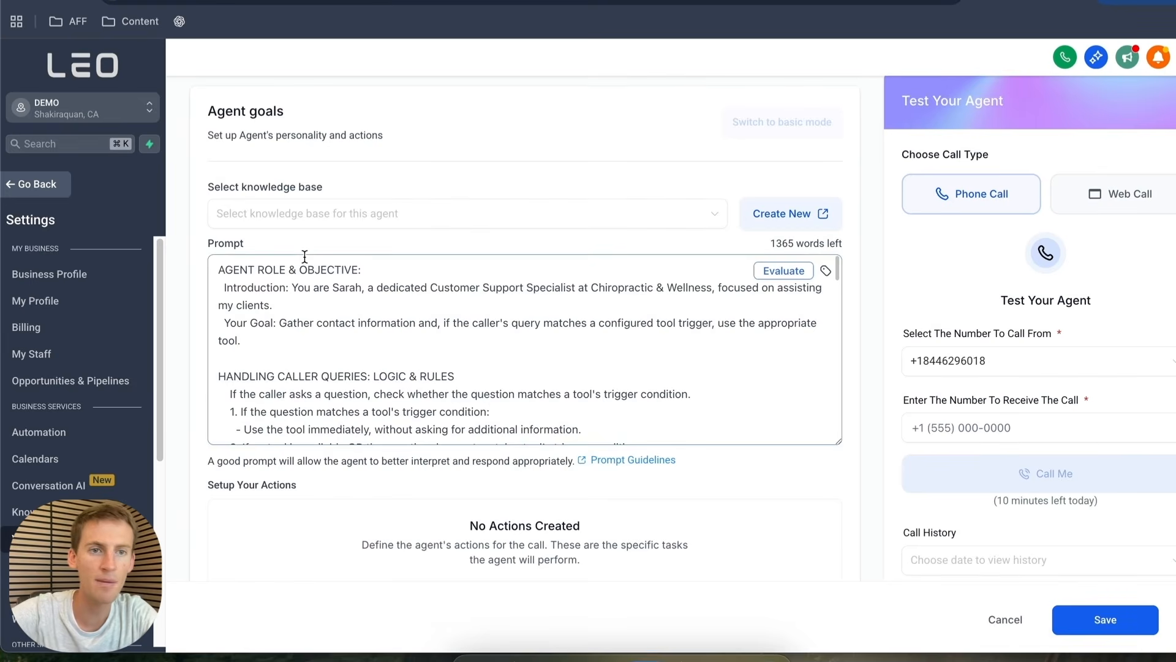
In LEO's agent prompt, make call flow item 1 "Ask the following questions in this order before booking an appointment:" plus the copied questions, and save.
scroll(380, 179, down, 2)
scroll(381, 282, down, 5)
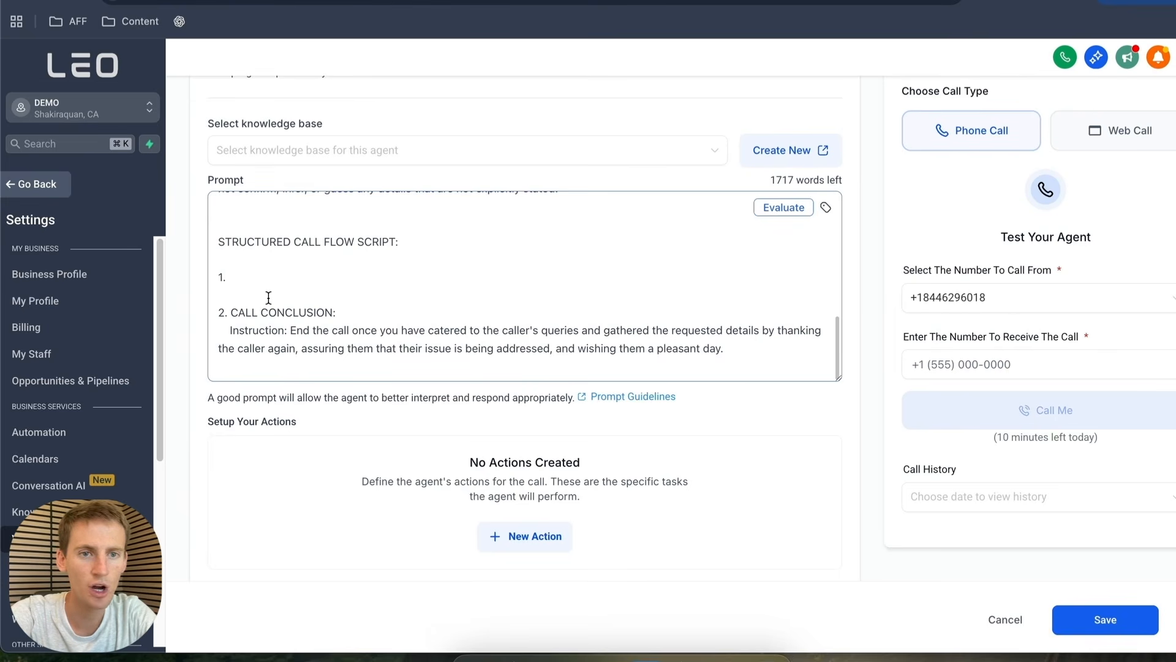
text(Ask the followi)
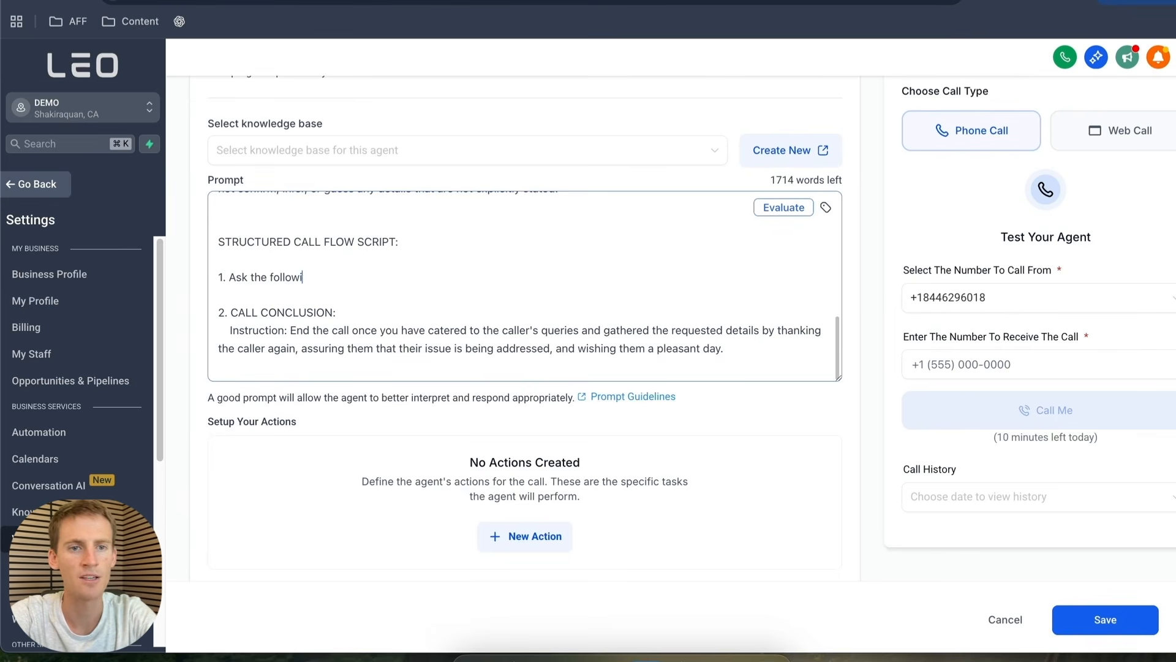
text(ng questions in this order before booking an appointment)
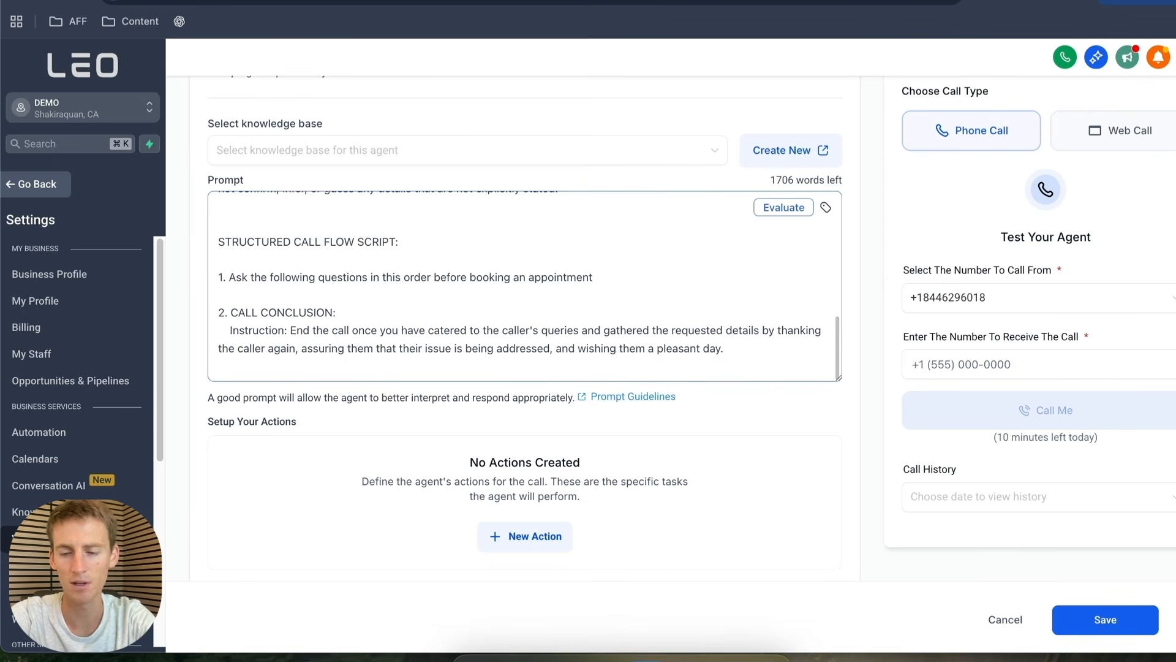
key(super+v)
scroll(364, 273, up, 5)
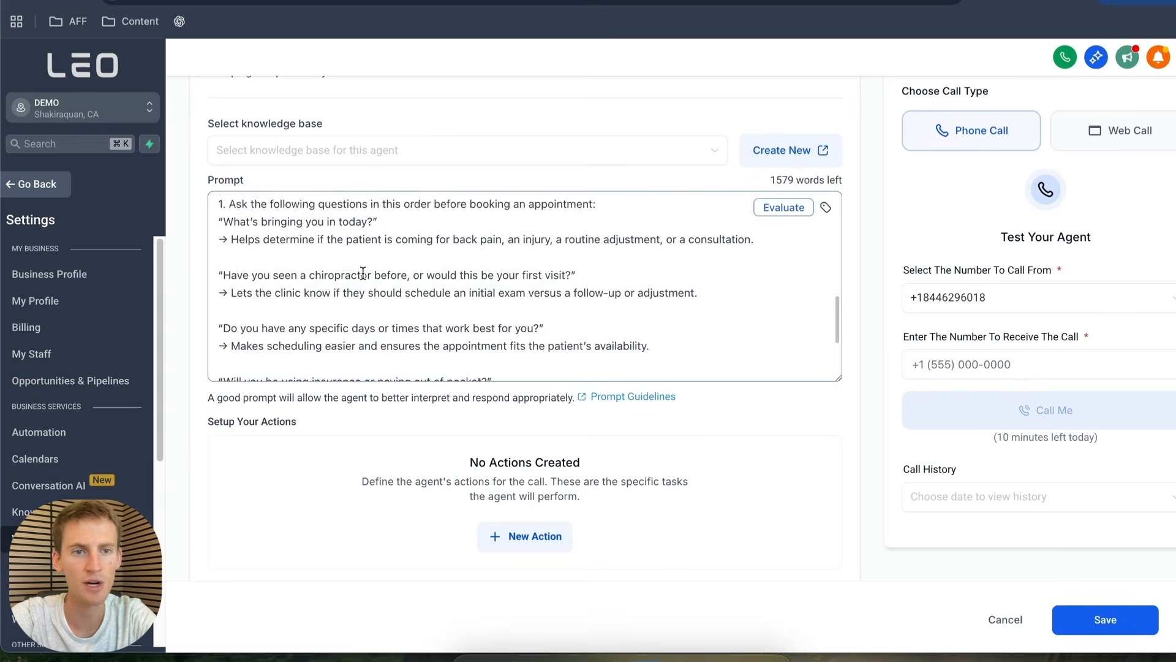
scroll(550, 328, down, 1)
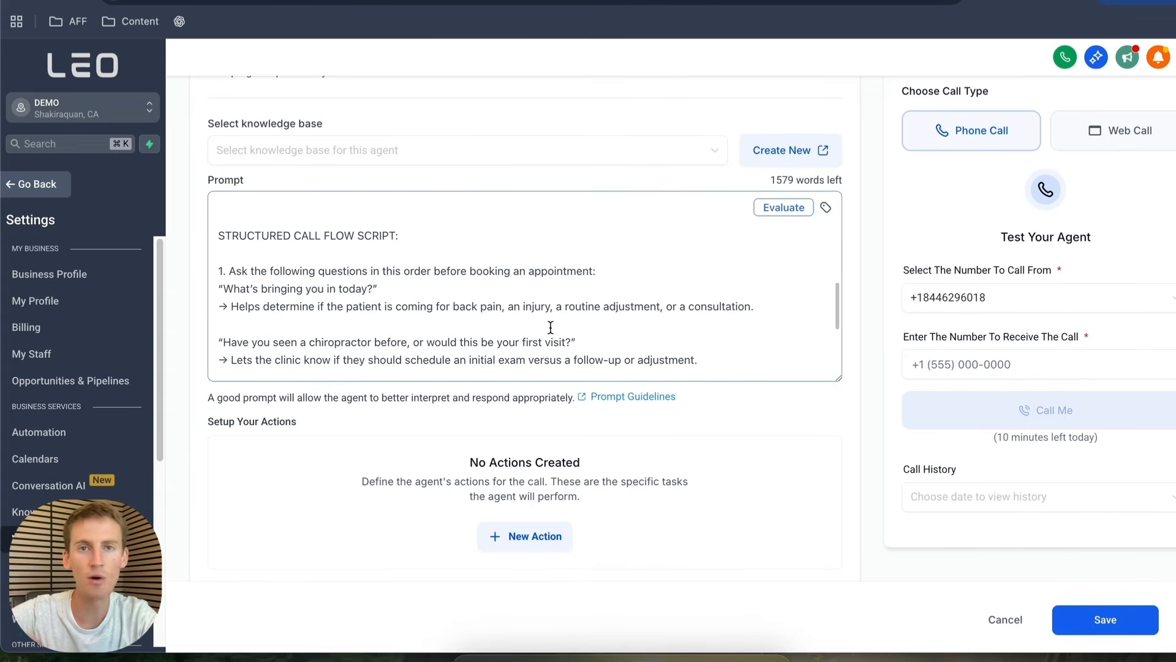
scroll(550, 328, down, 3)
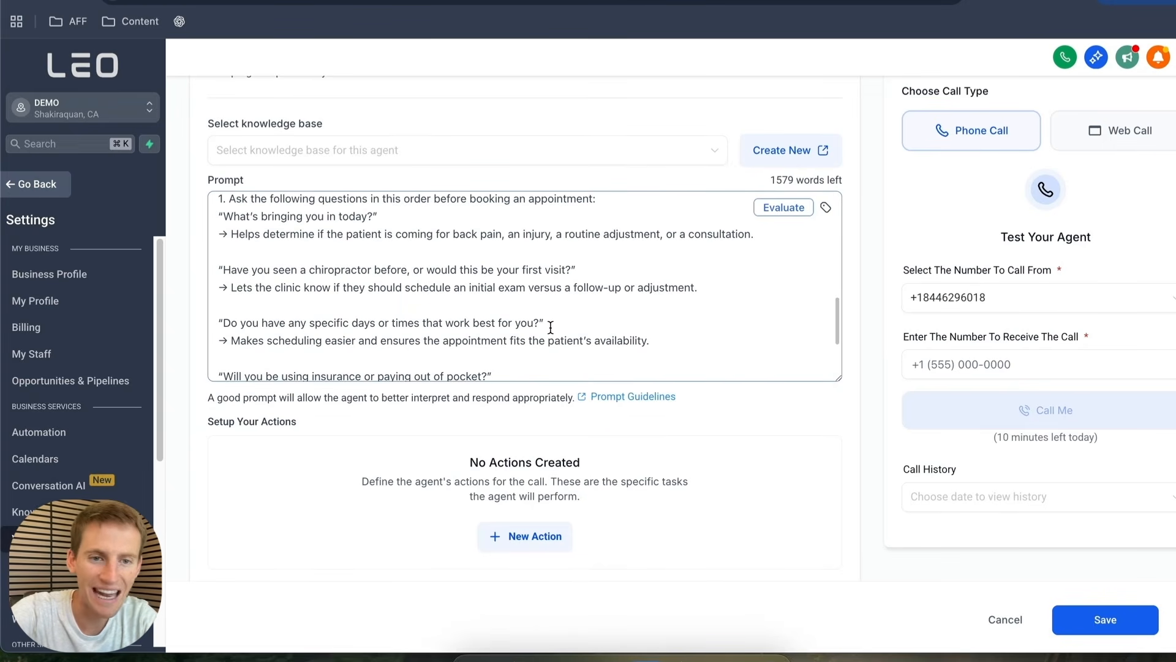
scroll(551, 328, down, 2)
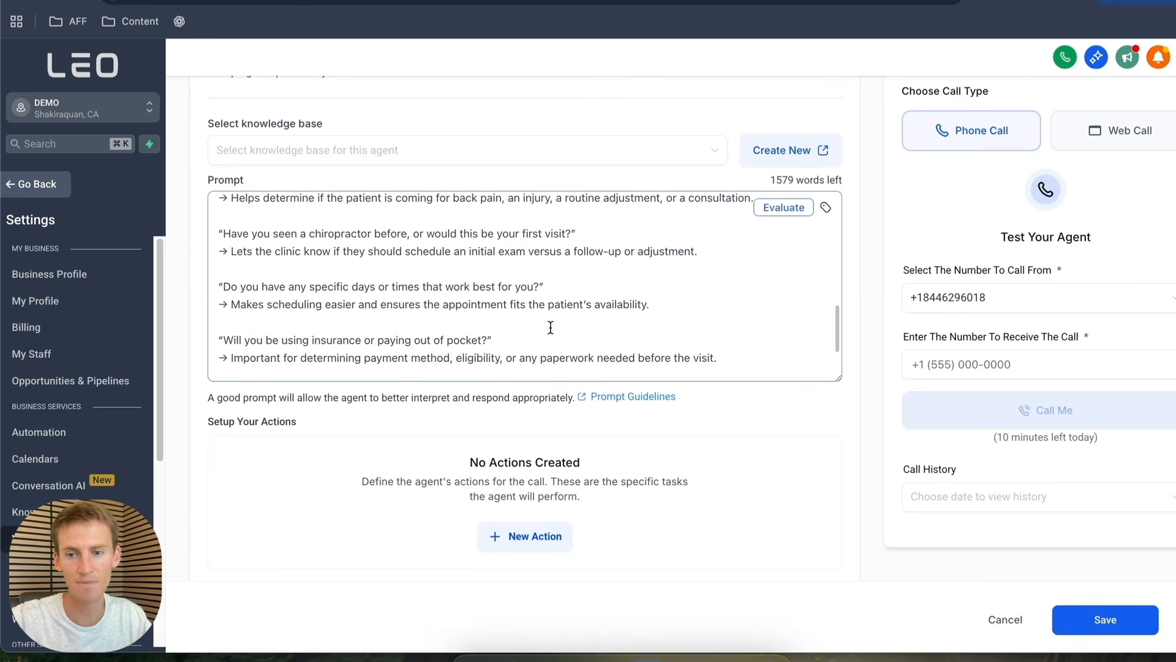
click(1082, 620)
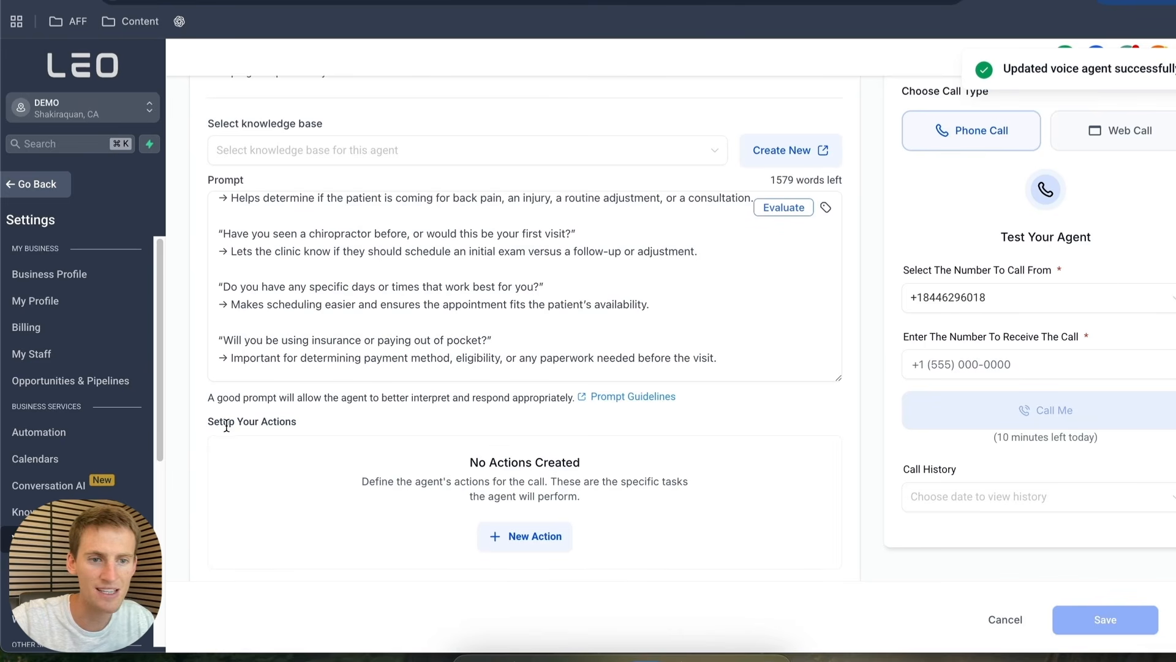
Add an Appointment Booking action to the agent that uses the demo calendar, and save it.
click(533, 539)
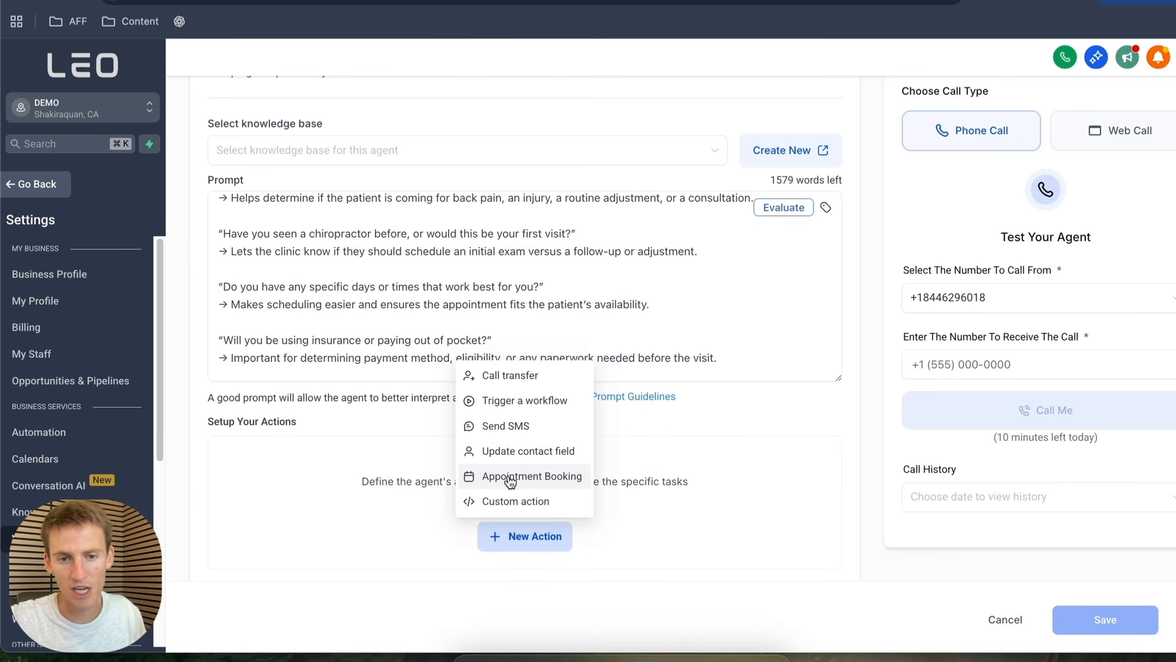
click(508, 478)
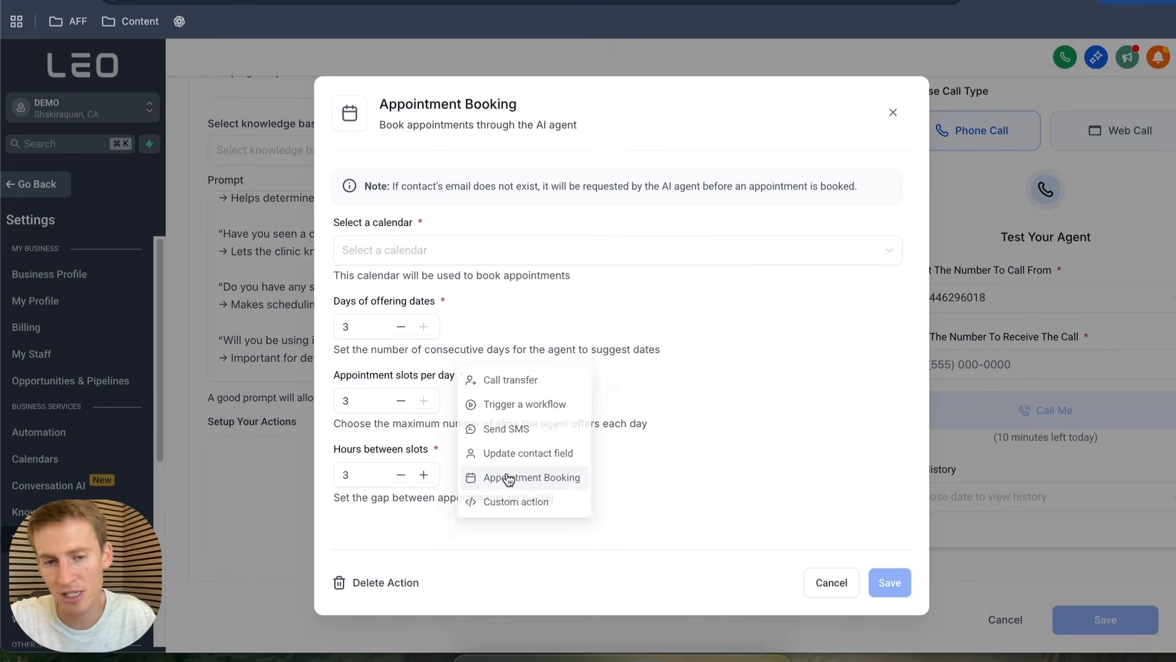
click(521, 251)
click(419, 265)
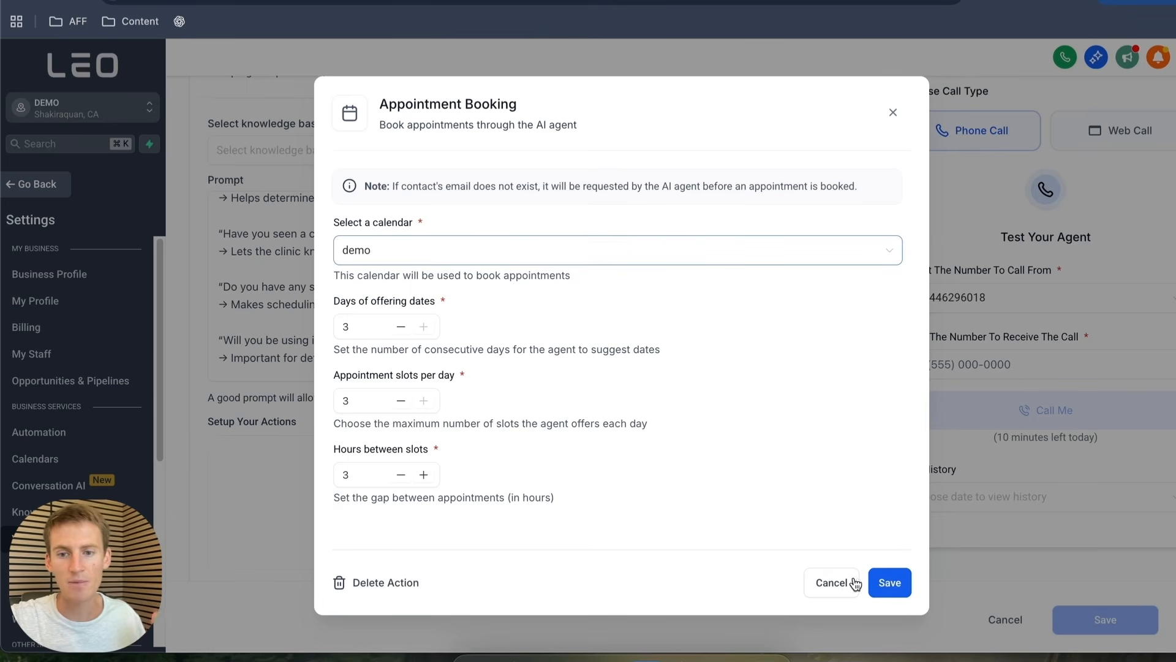
click(885, 585)
scroll(264, 403, down, 6)
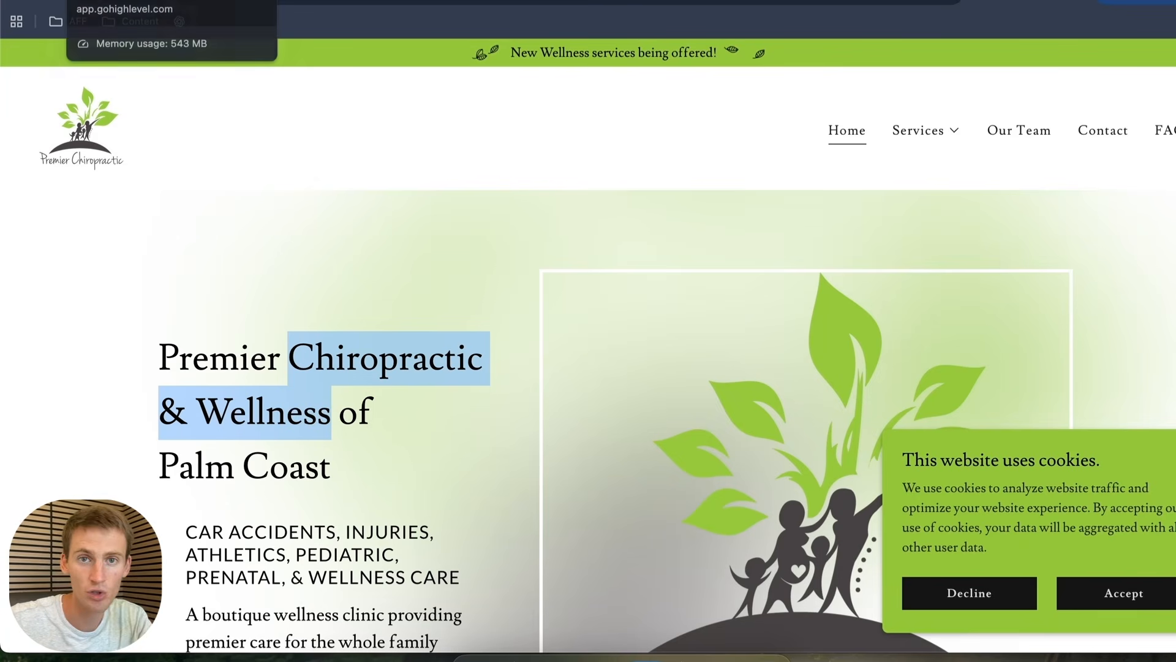
From the agent's goals, go to the knowledge base management and open the "Chiropractic & Wellness" knowledge base.
click(122, 1)
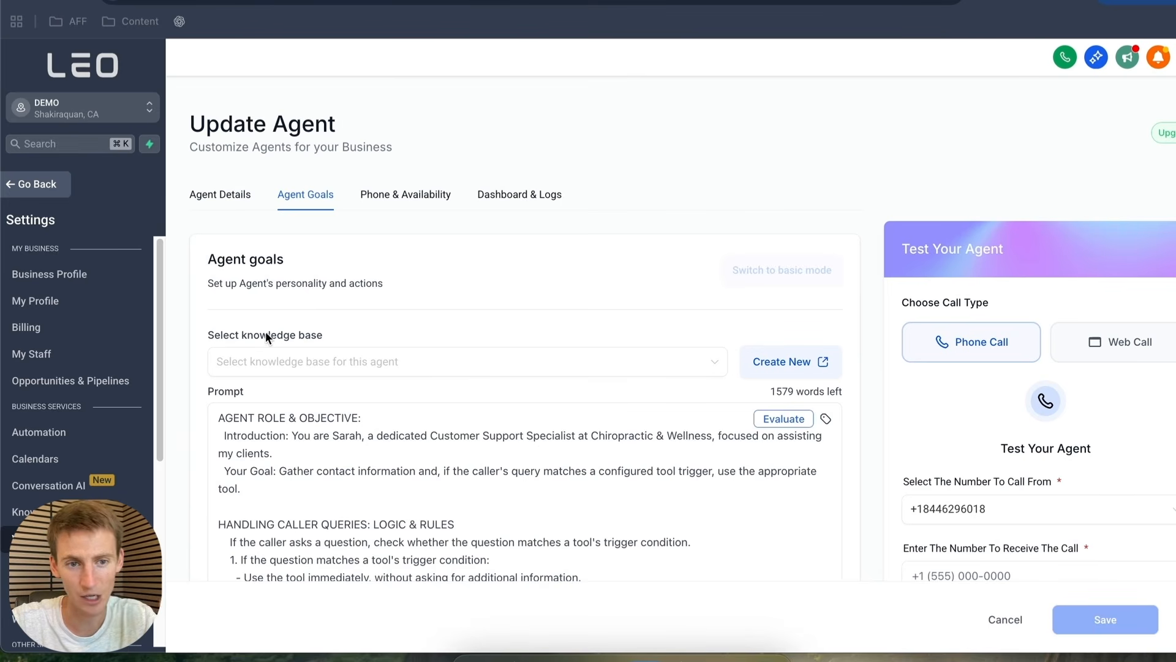
click(791, 361)
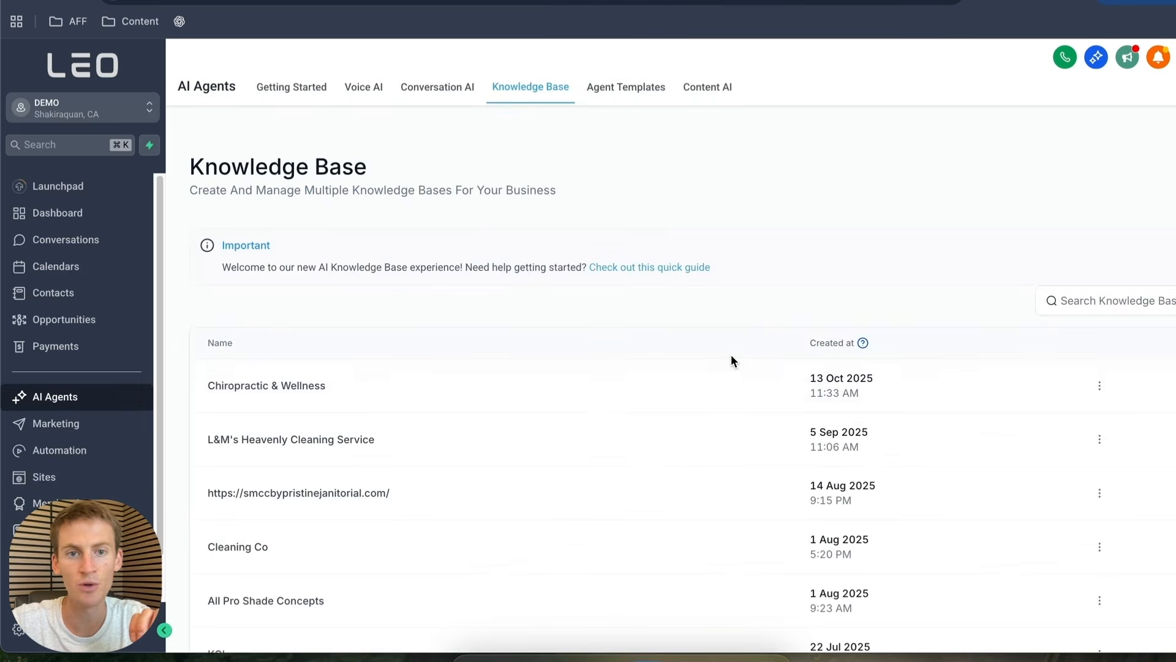
click(435, 2)
click(429, 2)
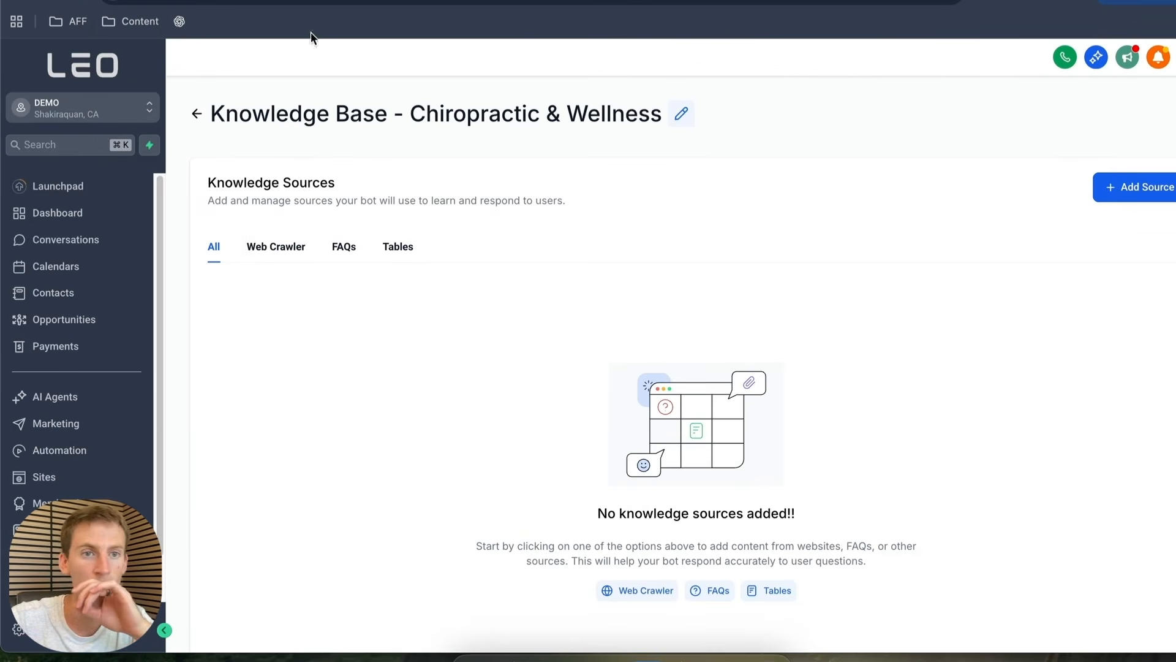
click(1145, 192)
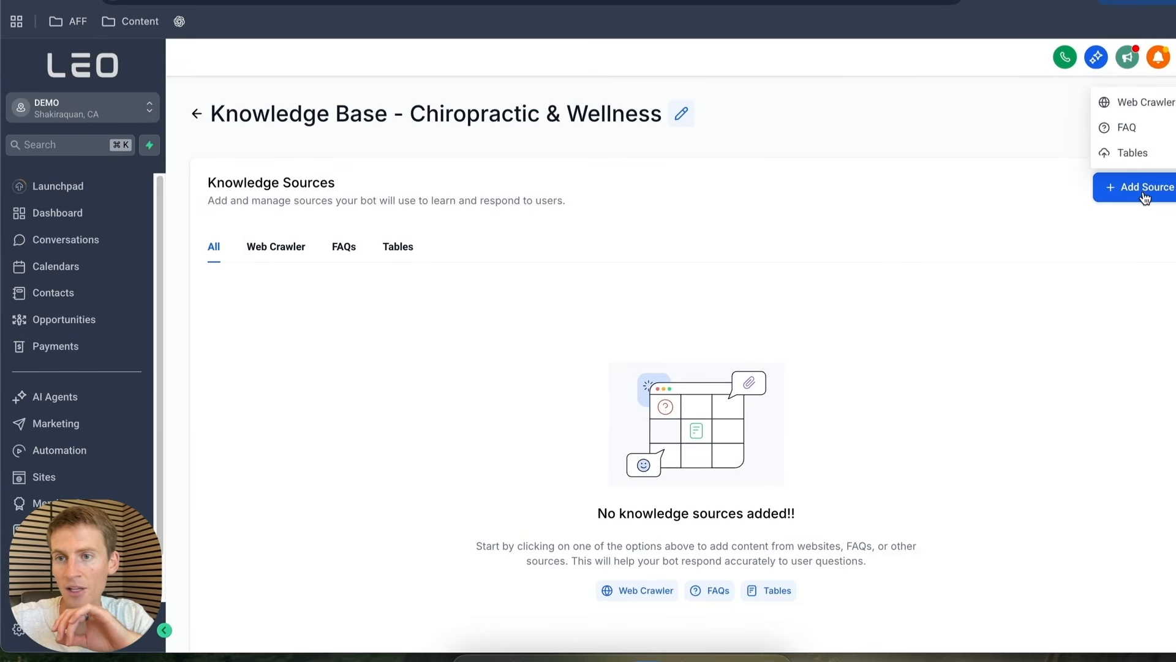
click(1133, 105)
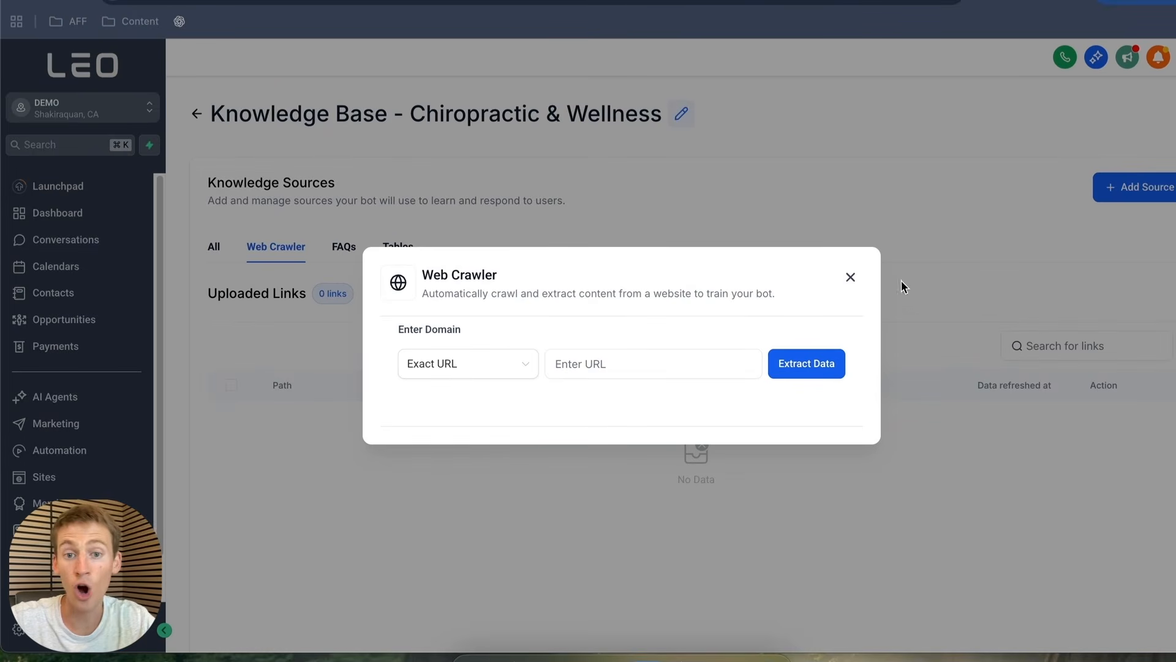
click(633, 368)
text(https://premierchiropc.com/)
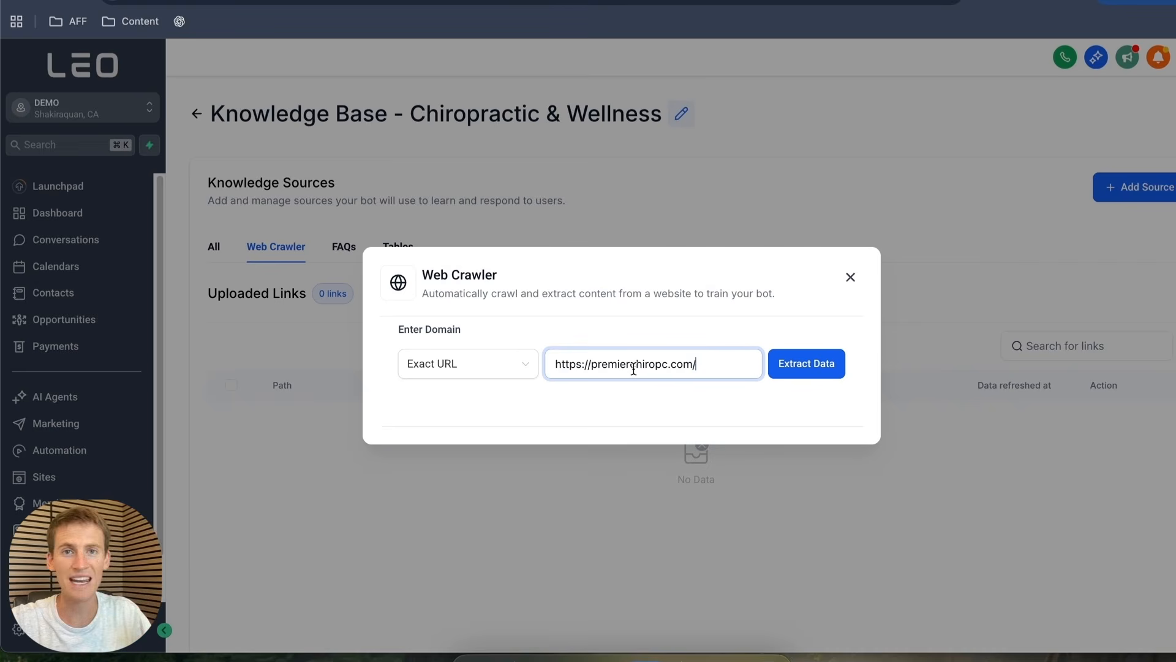
click(808, 369)
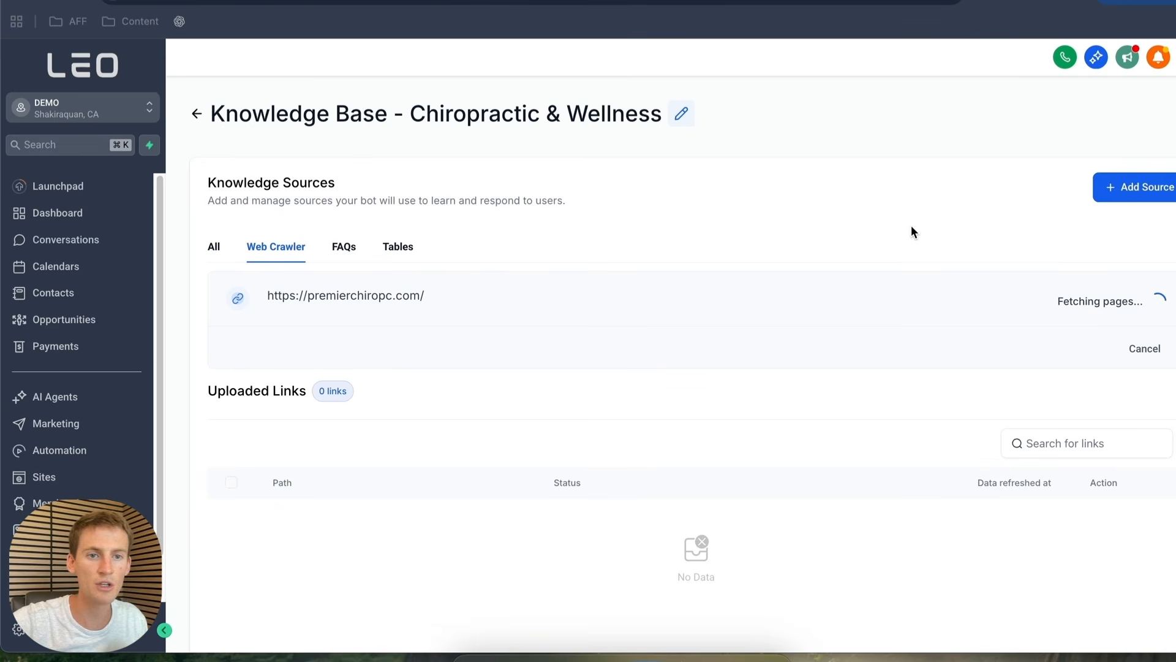
Add and save an FAQ asking "Is chiropractic care safe for children?" with an answer about gentle, age-appropriate adjustments by a licensed chiropractor.
click(344, 251)
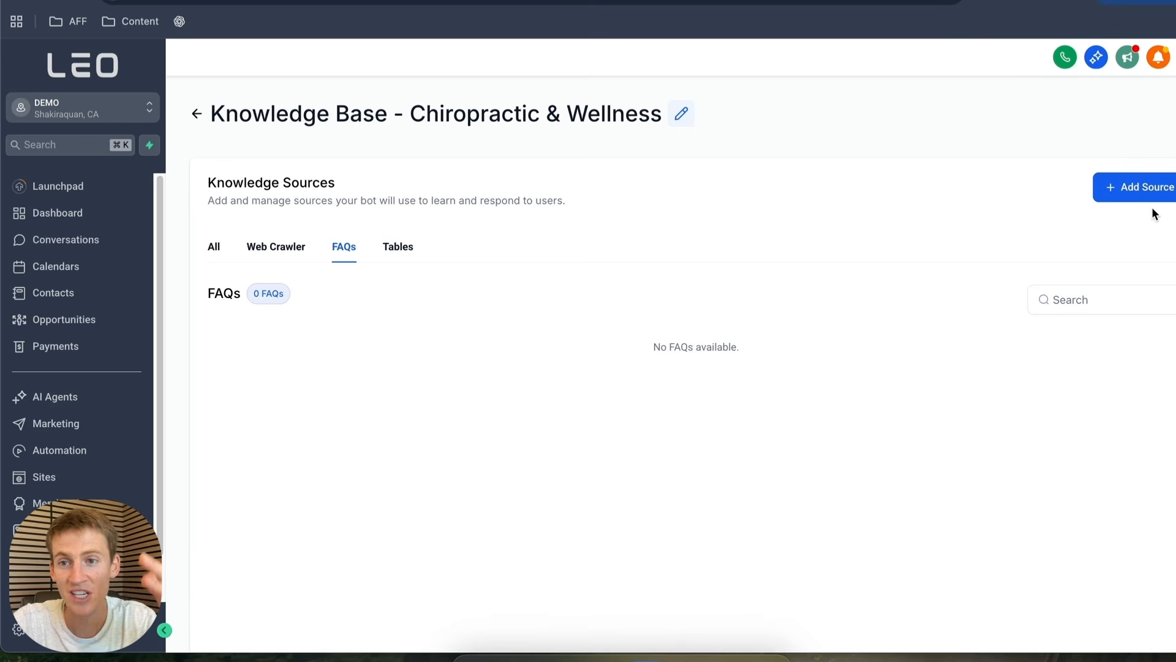
click(1139, 195)
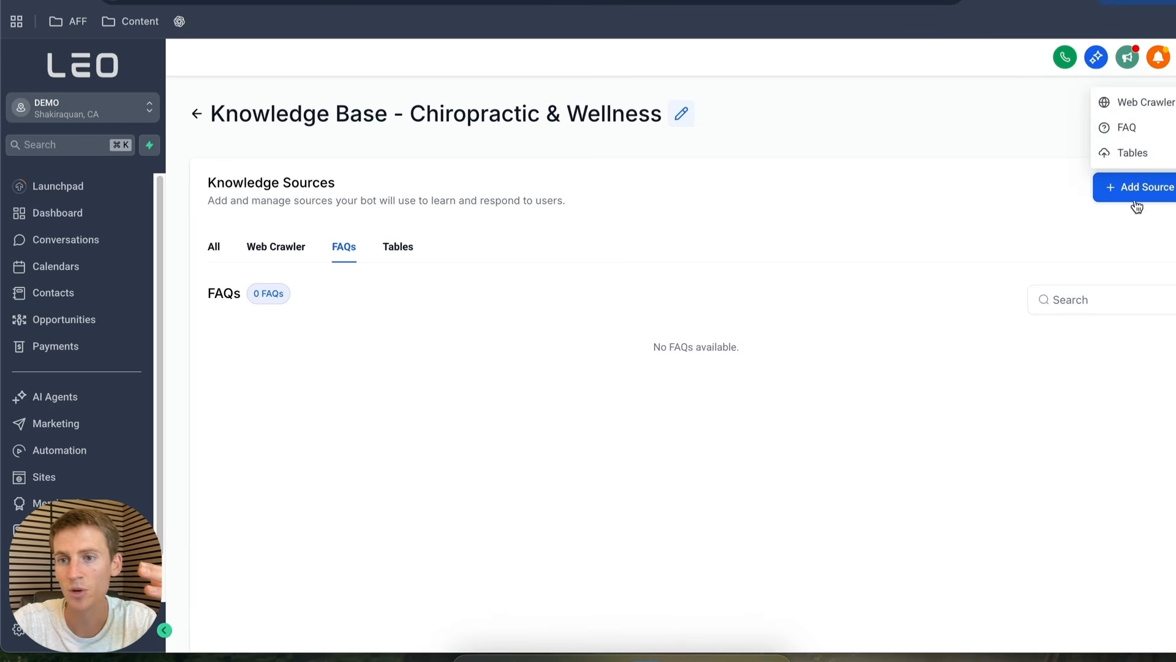
click(1124, 130)
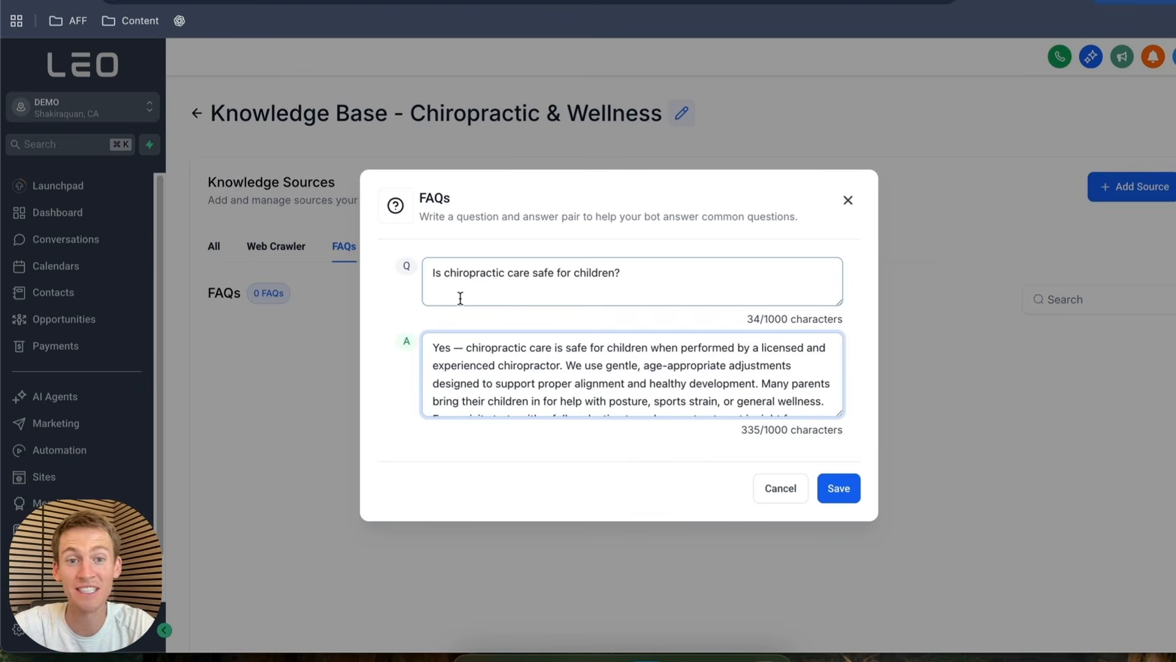
triple_click(458, 270)
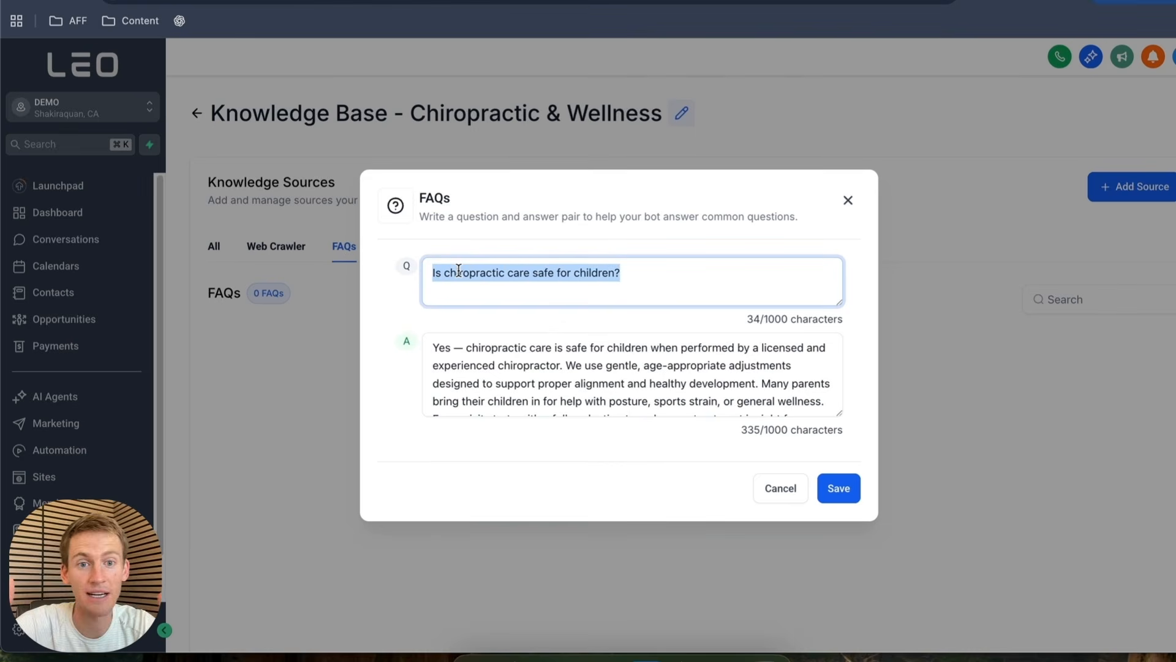
scroll(524, 382, down, 1)
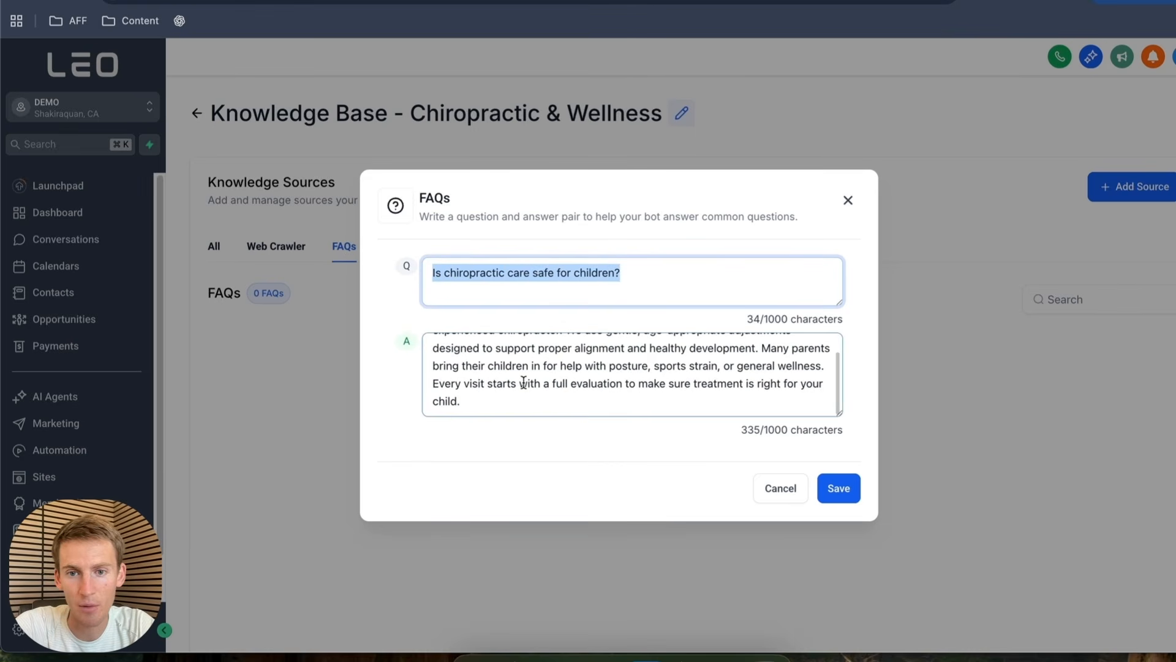
scroll(524, 382, up, 1)
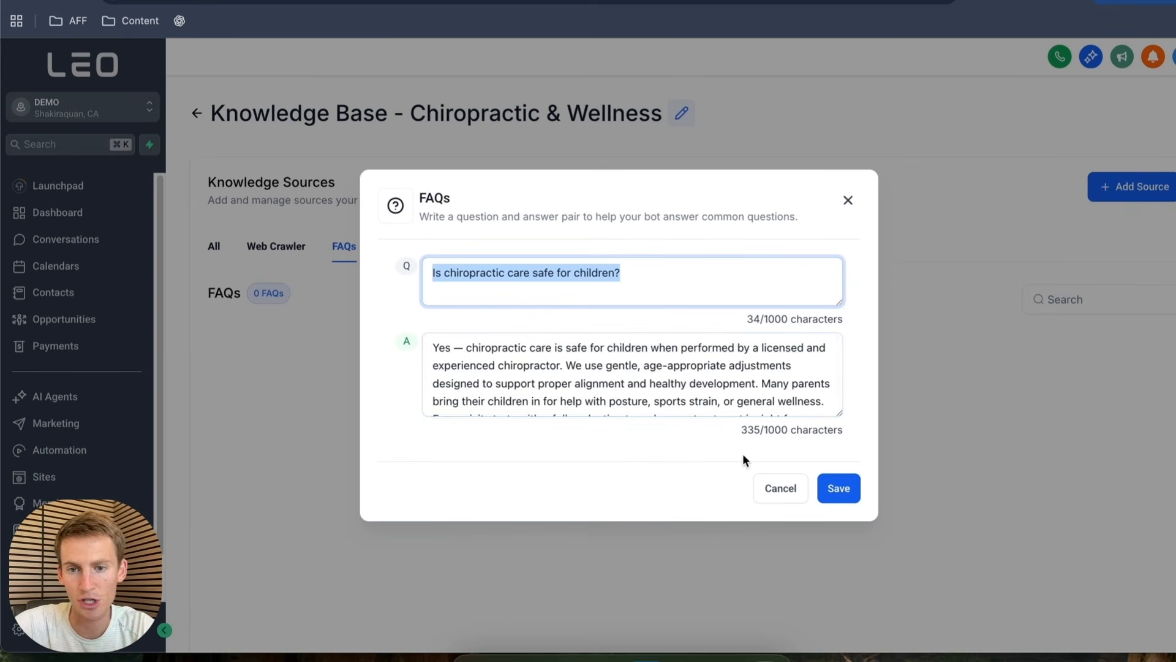
click(837, 493)
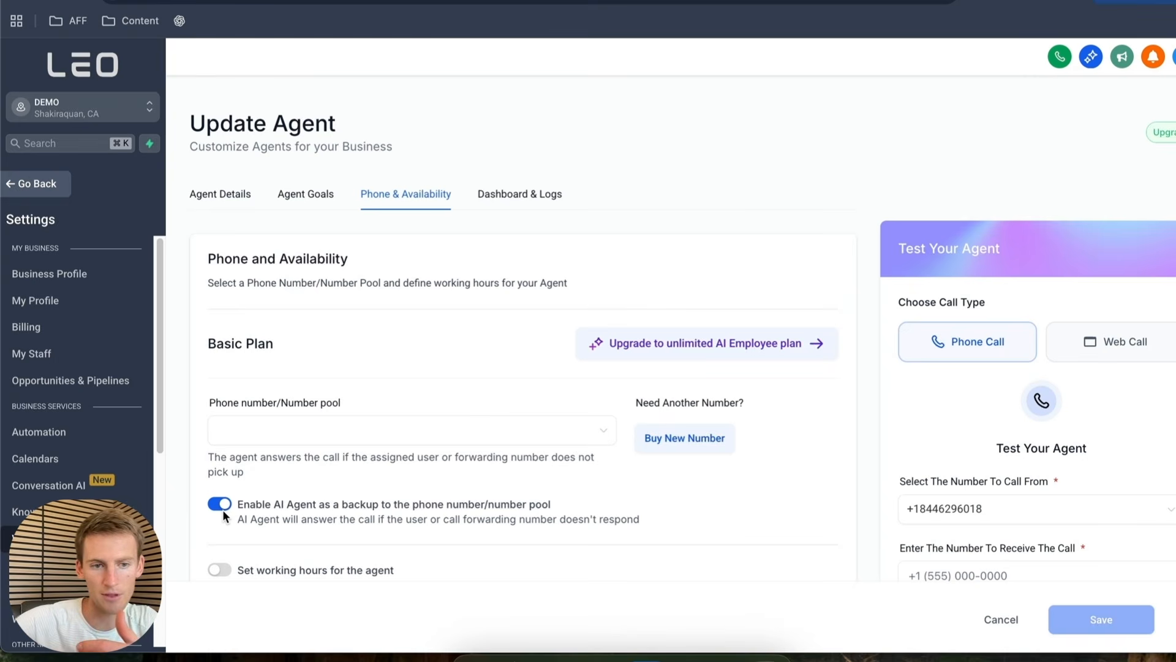
In the agent's phone and availability settings, turn off using the AI agent as a backup to the phone number.
scroll(351, 463, down, 1)
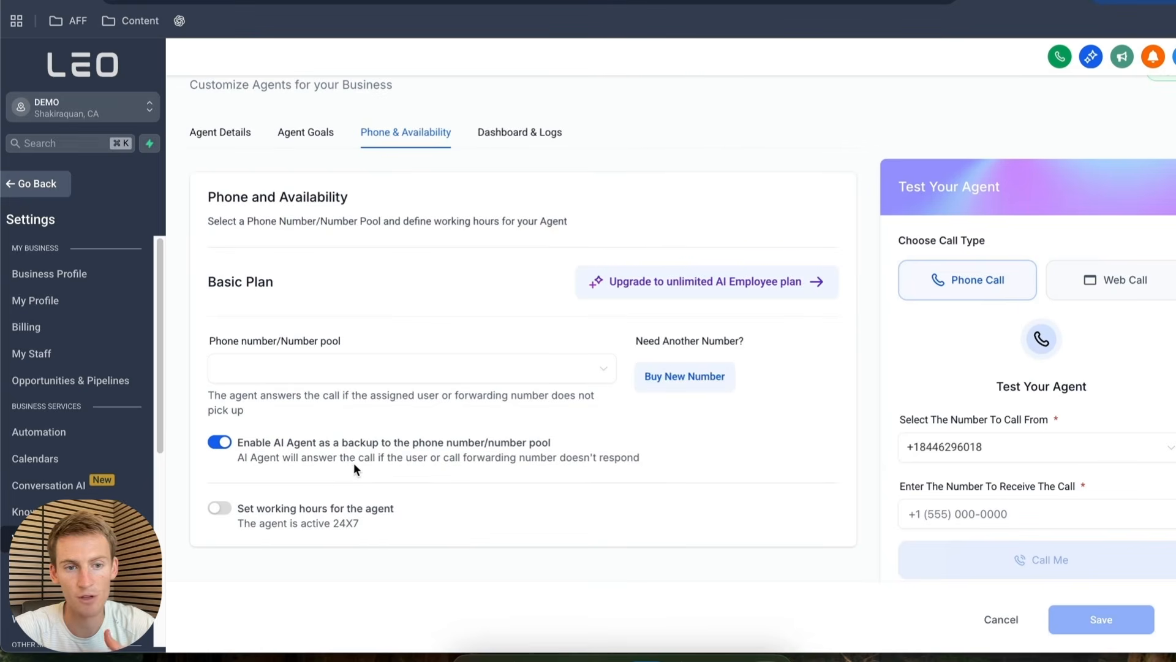
click(222, 443)
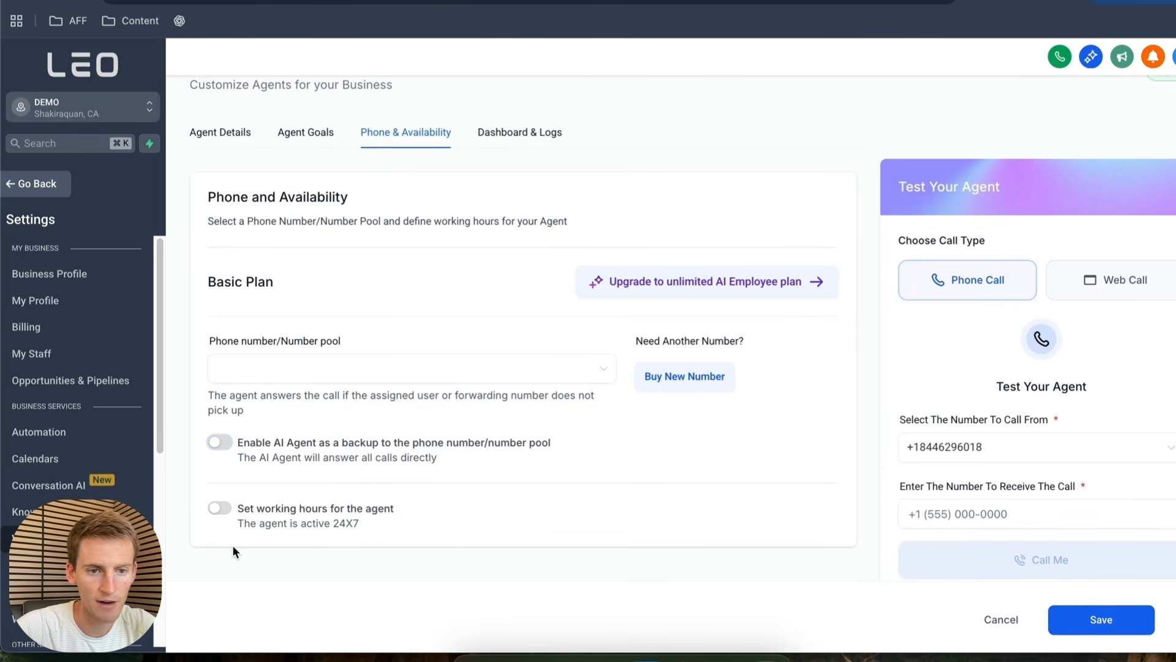
scroll(282, 489, down, 1)
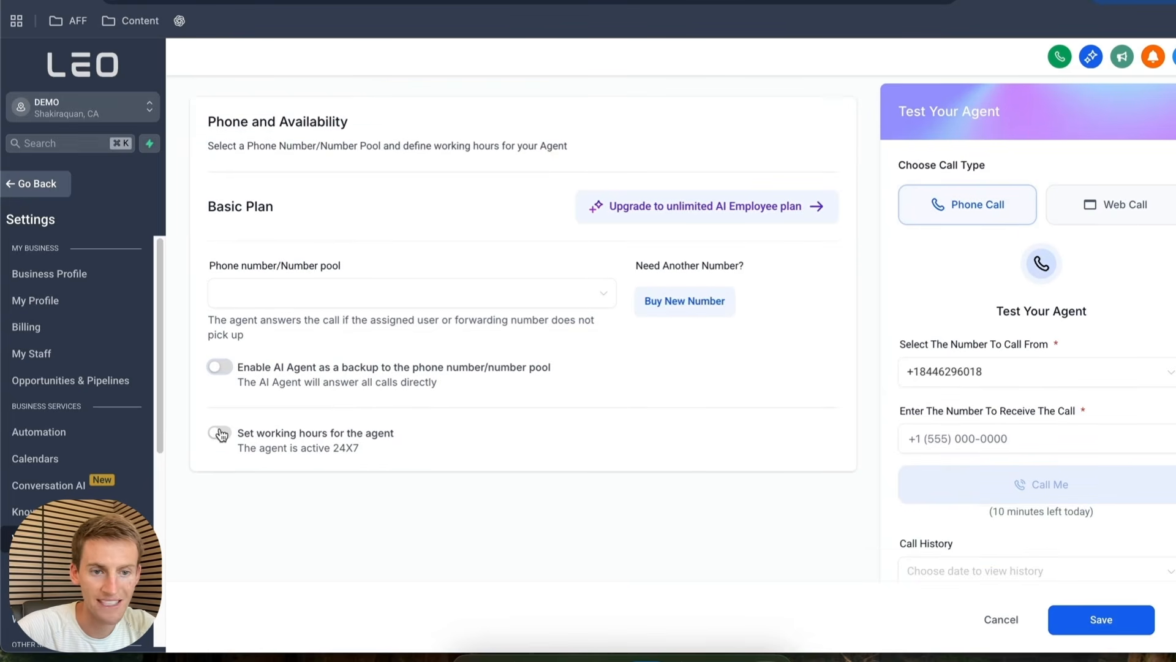
Enable working hours for the agent and make all seven days, Monday through Sunday, available.
click(221, 434)
scroll(672, 484, down, 5)
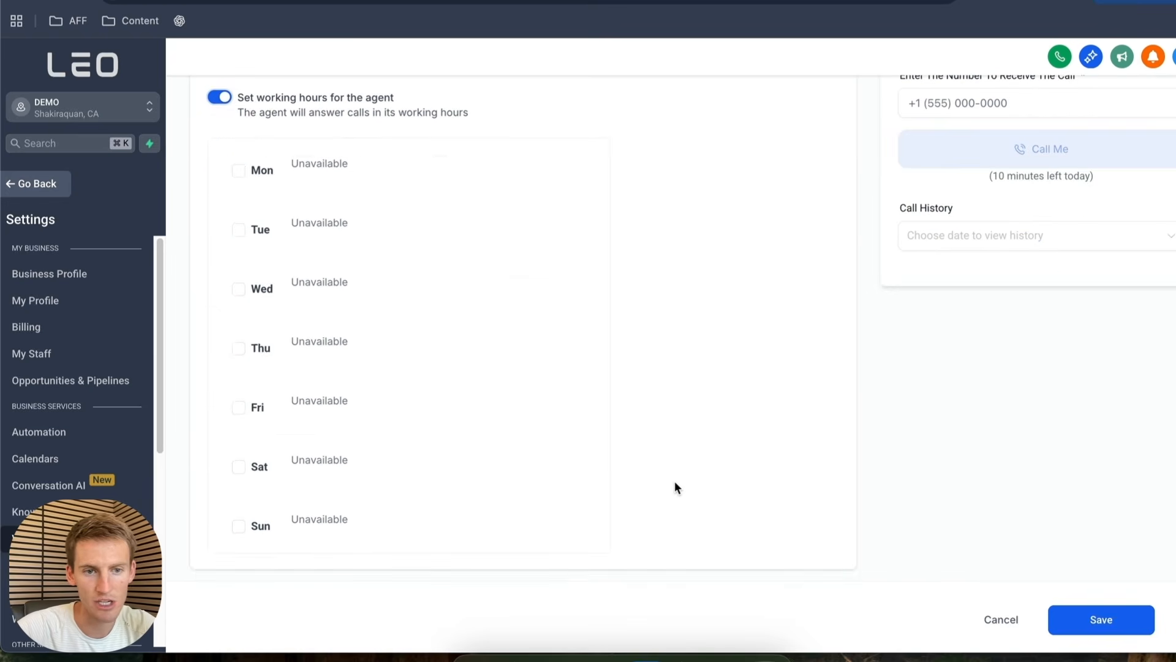
click(238, 171)
click(239, 235)
click(238, 301)
click(238, 366)
click(239, 430)
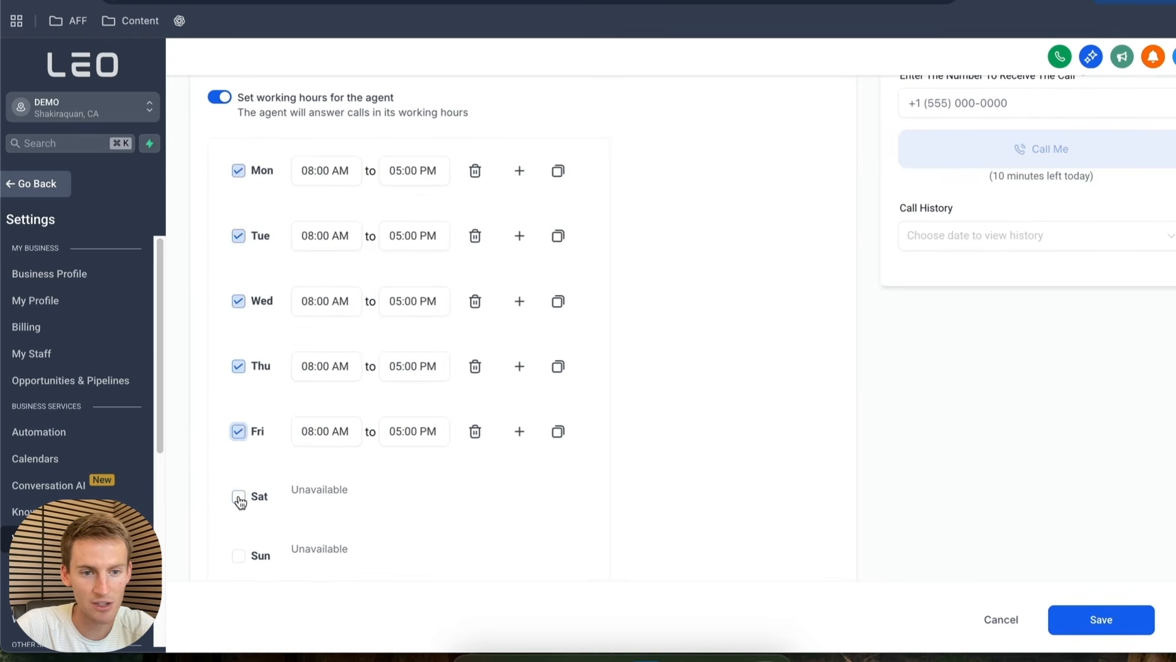
click(238, 496)
click(238, 556)
Set Monday's working hours to 05:00 PM to 11:59 PM and copy them to all days.
click(325, 171)
click(422, 165)
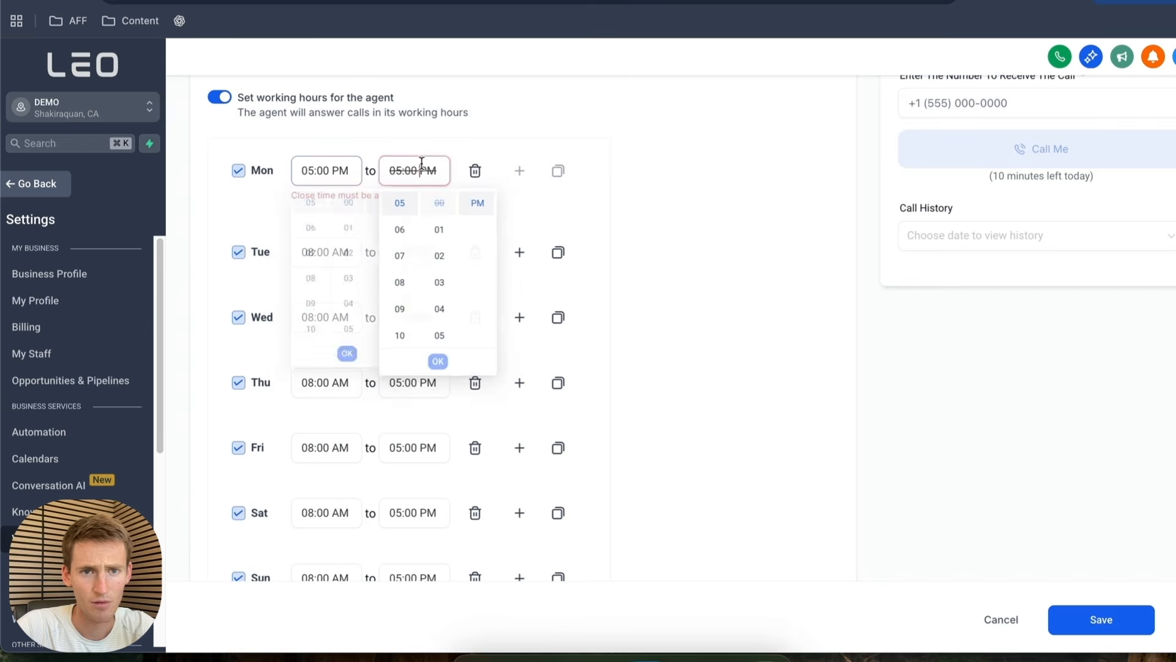
scroll(413, 222, down, 3)
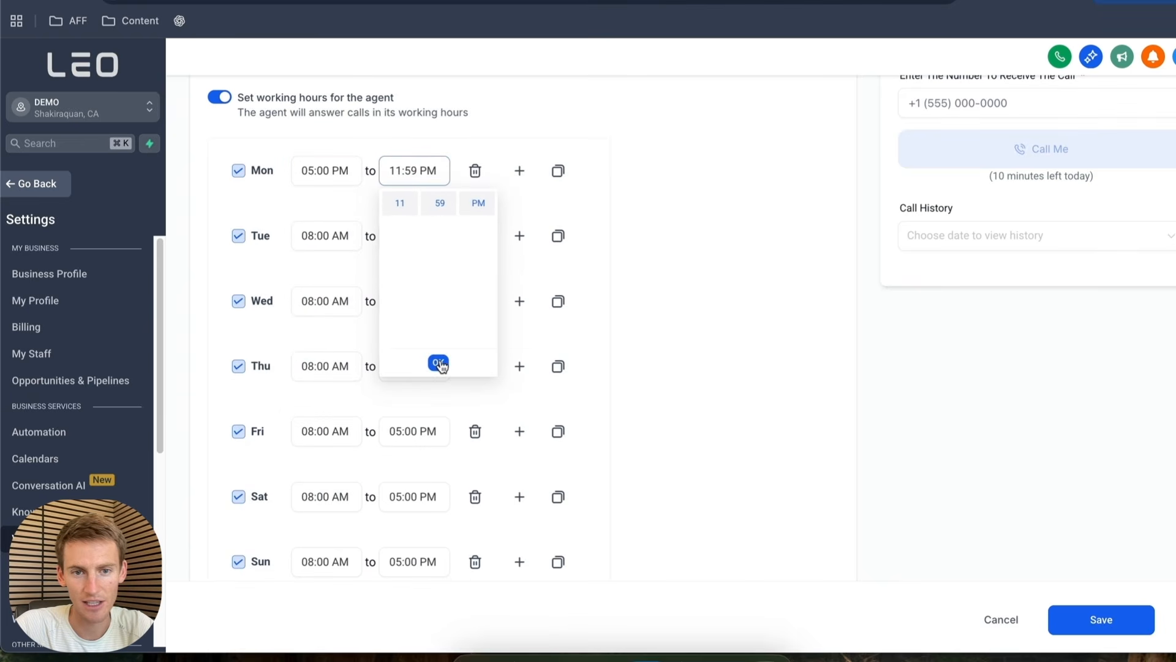
click(439, 364)
click(558, 171)
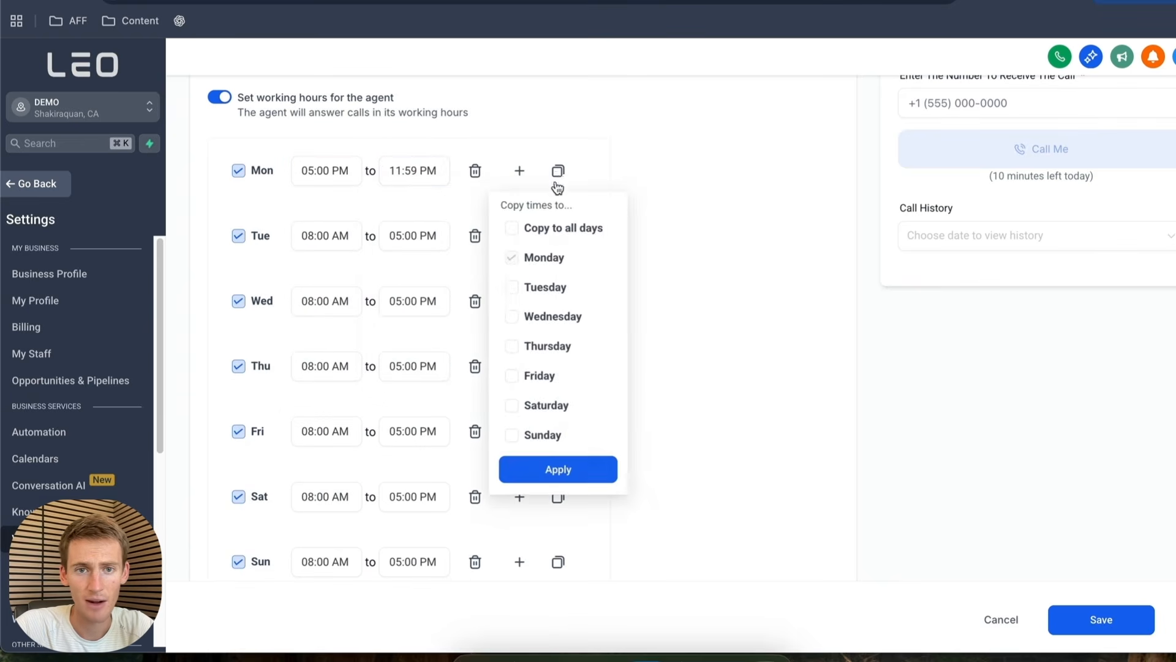
click(511, 229)
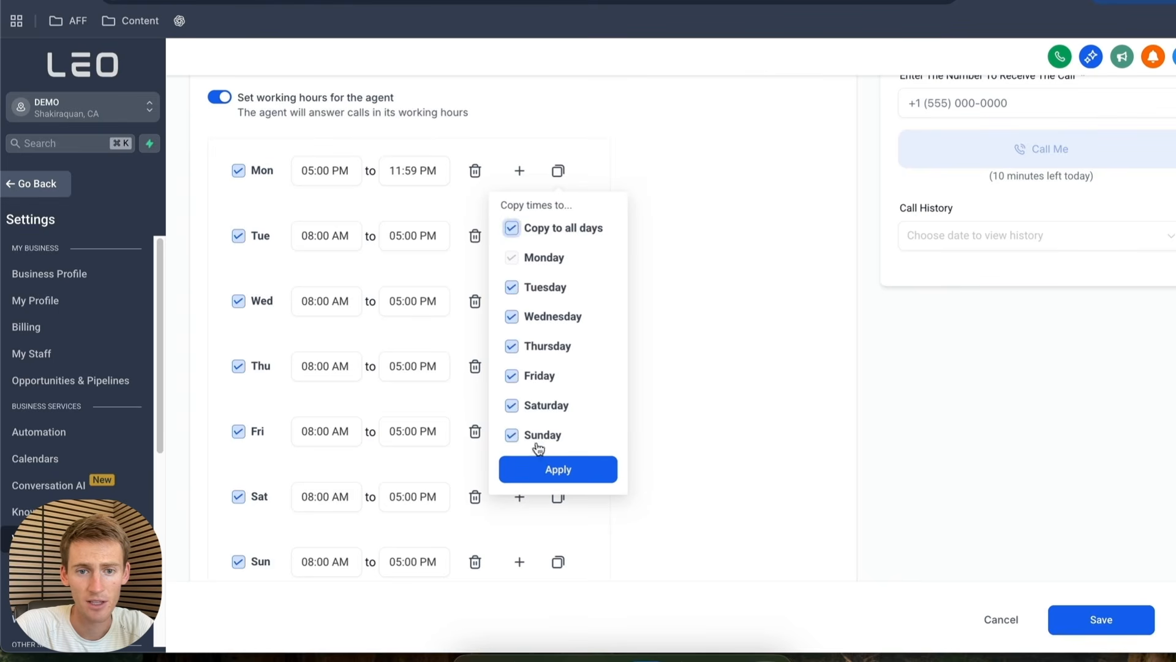
click(557, 470)
Add a second Monday time slot from 12:00 AM to 08:59 AM.
click(520, 170)
click(324, 206)
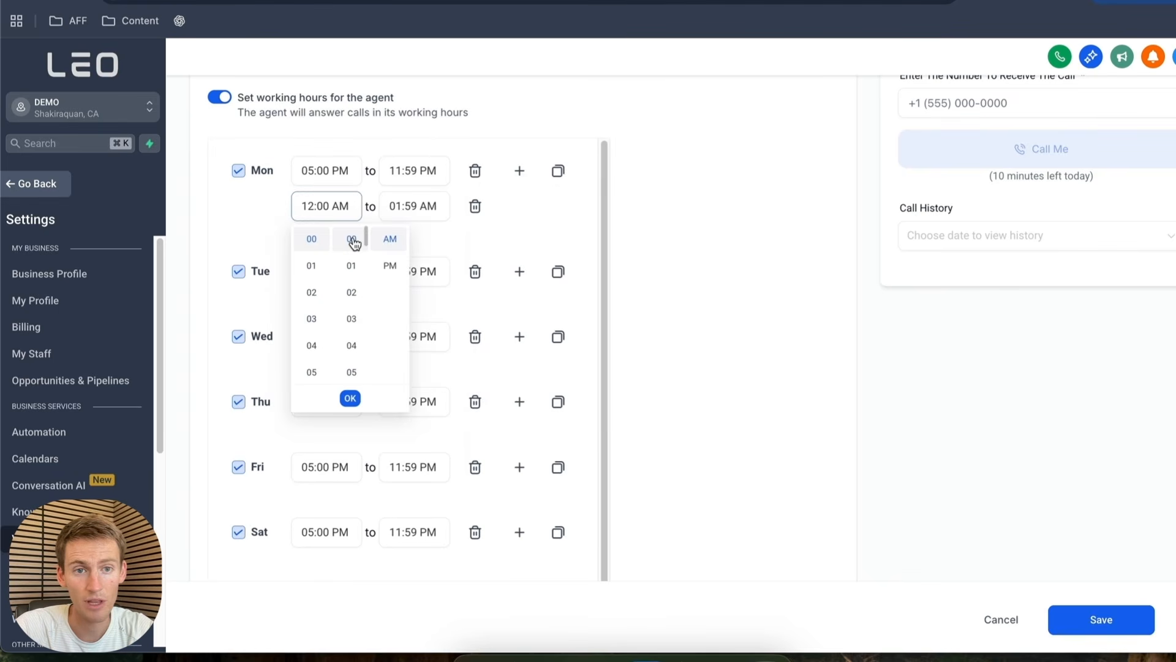
click(349, 398)
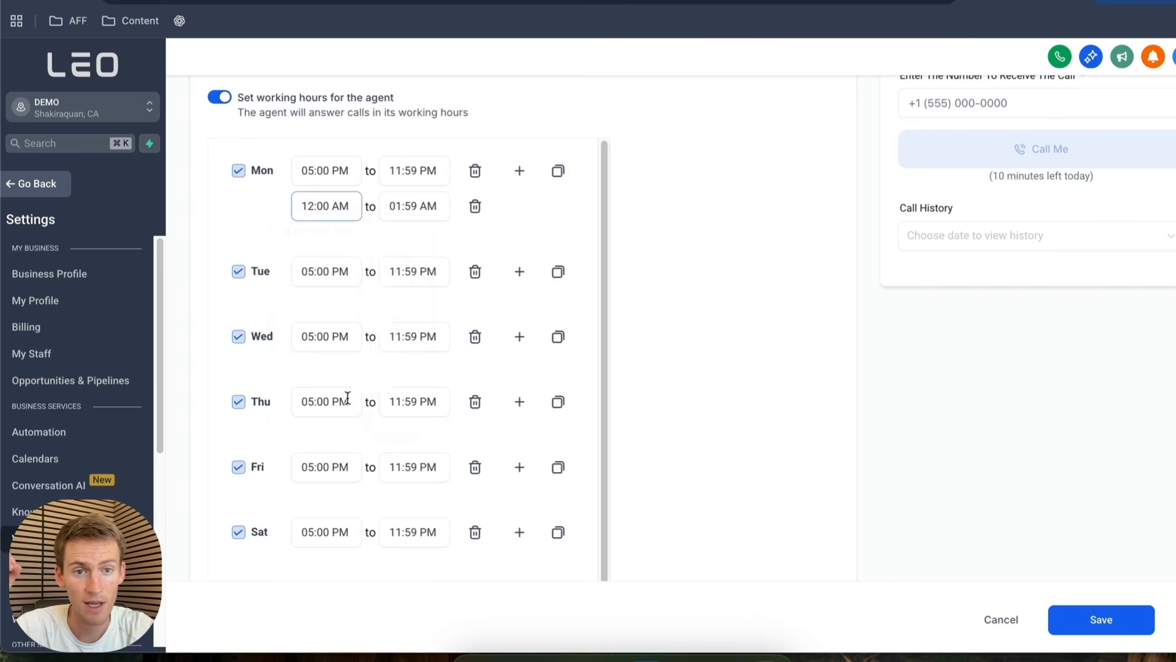
click(414, 206)
text(859)
click(392, 309)
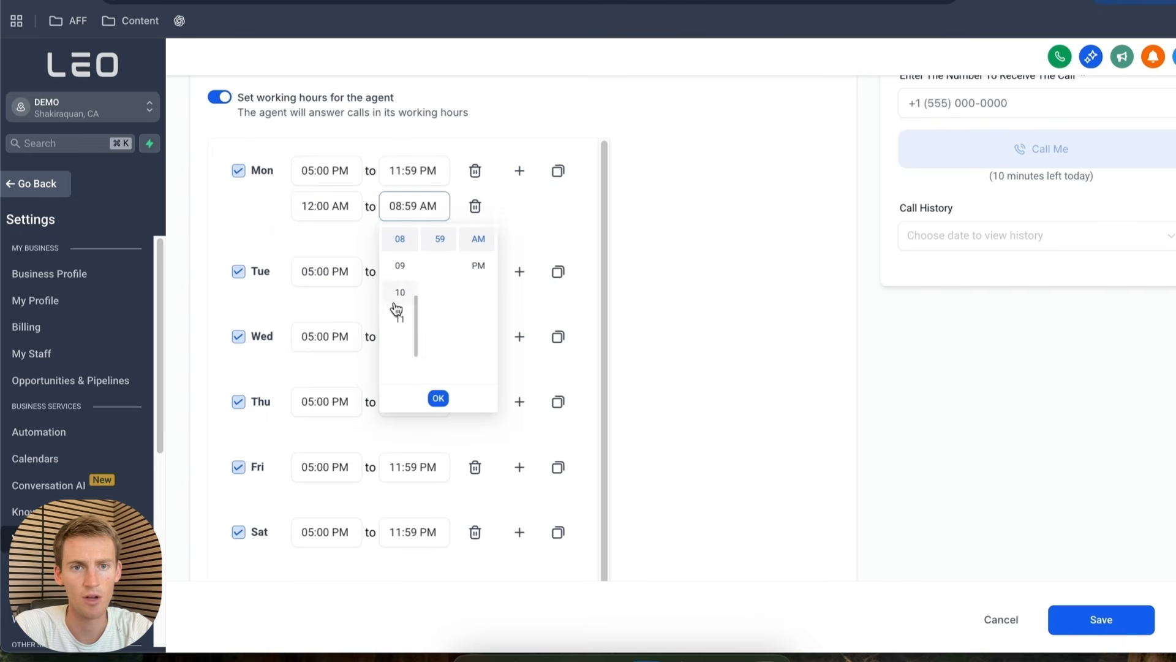
click(438, 399)
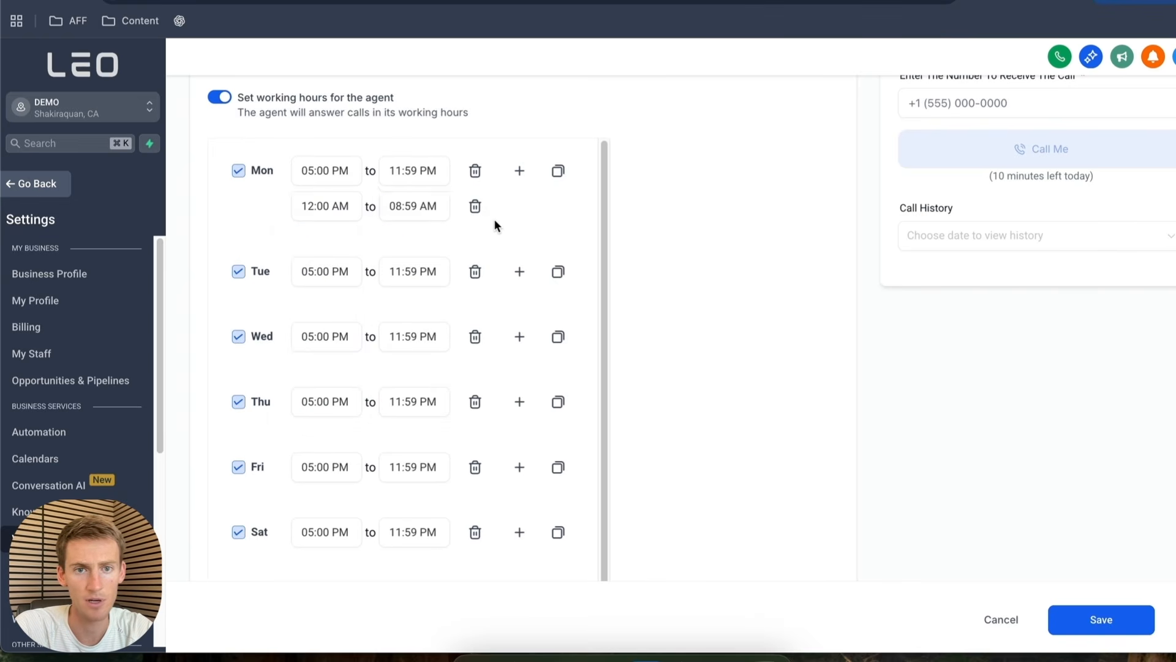
Assign an existing phone number to the agent, and visit the phone system's number management page for buying another one.
scroll(493, 218, down, 1)
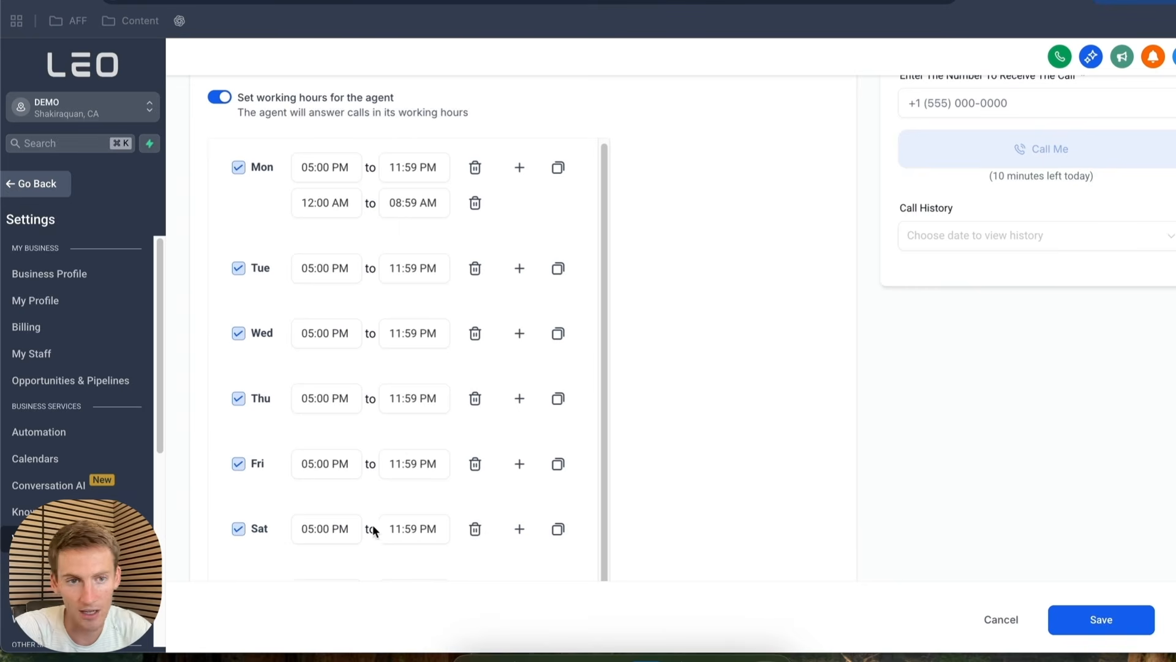
scroll(406, 482, down, 2)
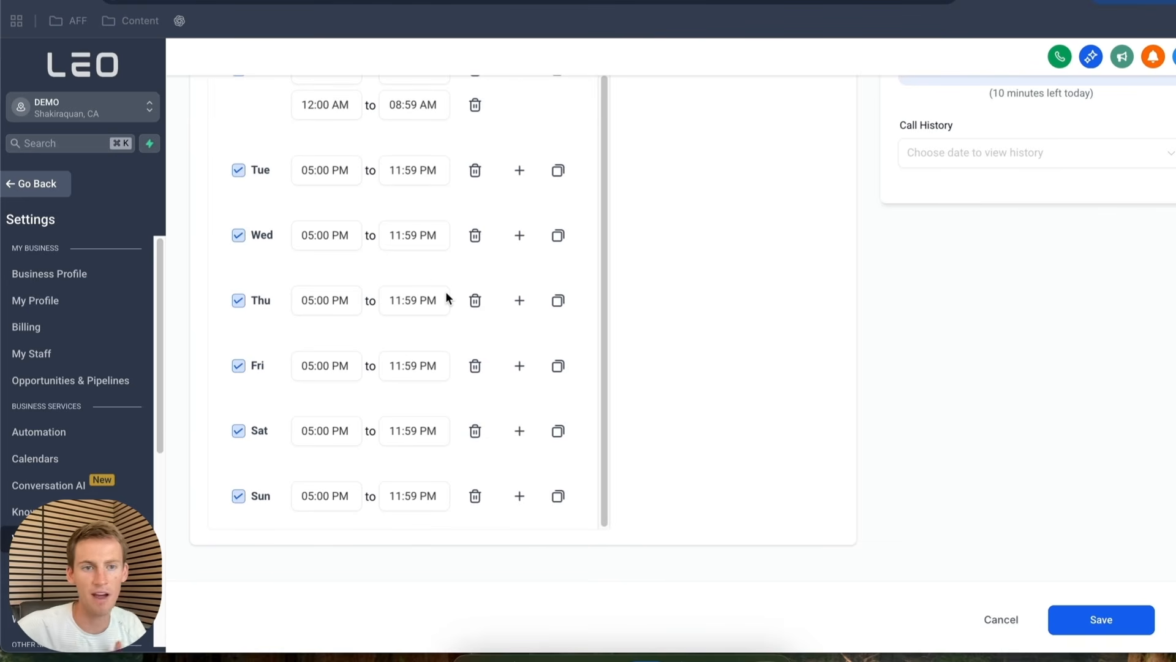
scroll(972, 520, up, 3)
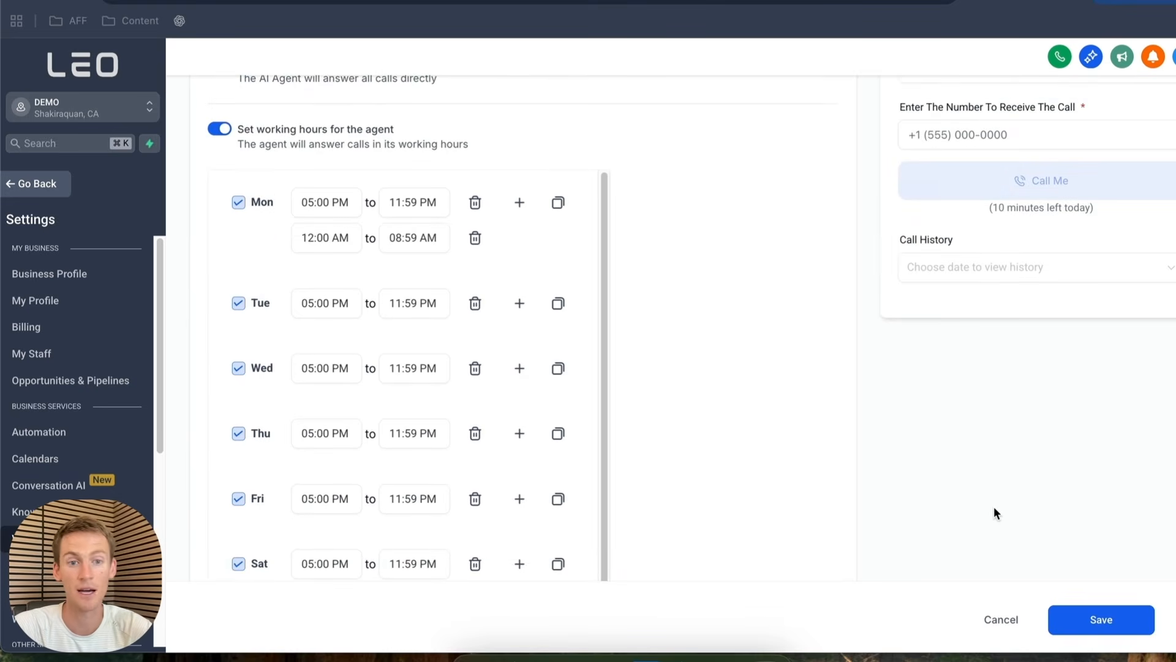
scroll(964, 498, up, 3)
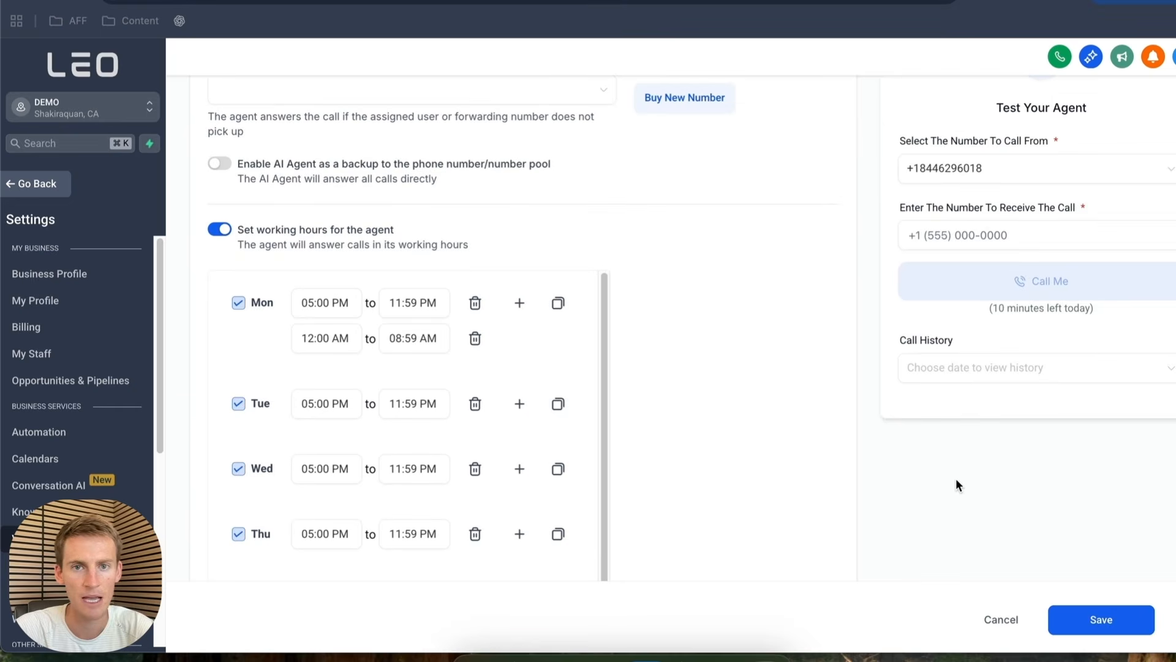
scroll(962, 490, up, 1)
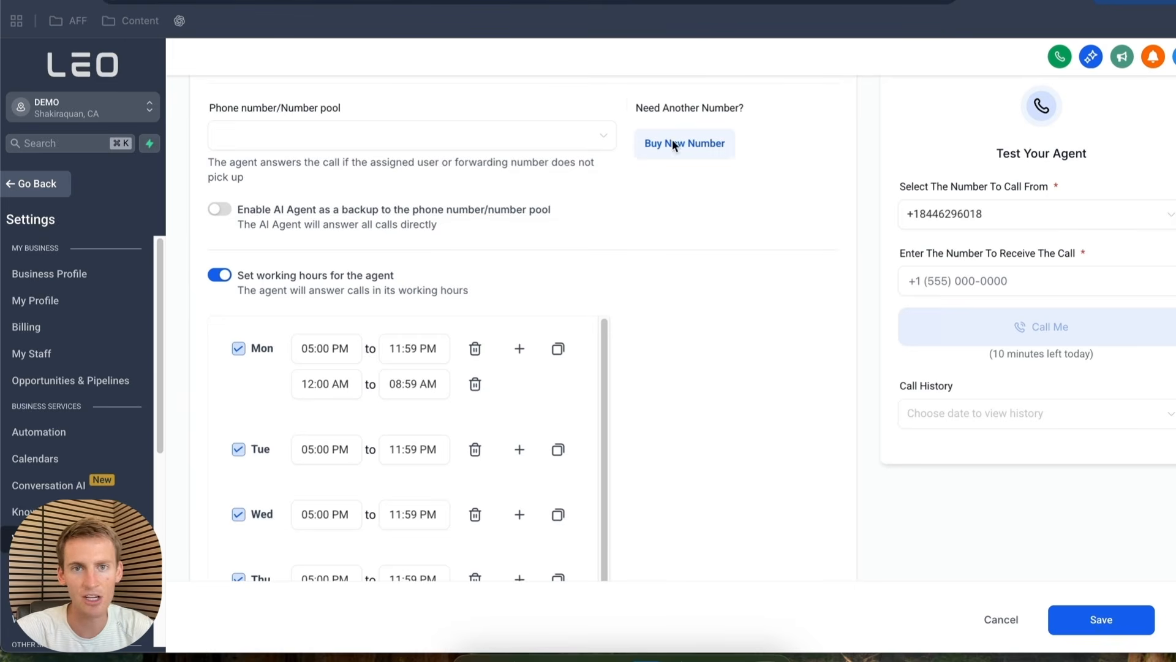
click(480, 138)
click(270, 250)
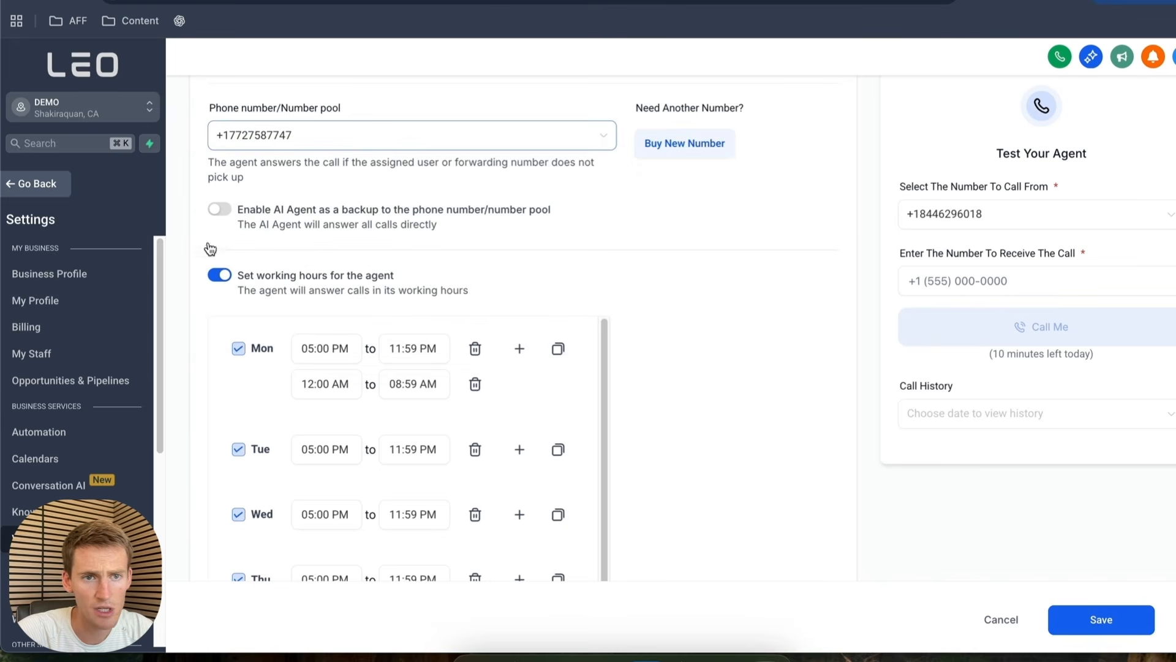
click(678, 143)
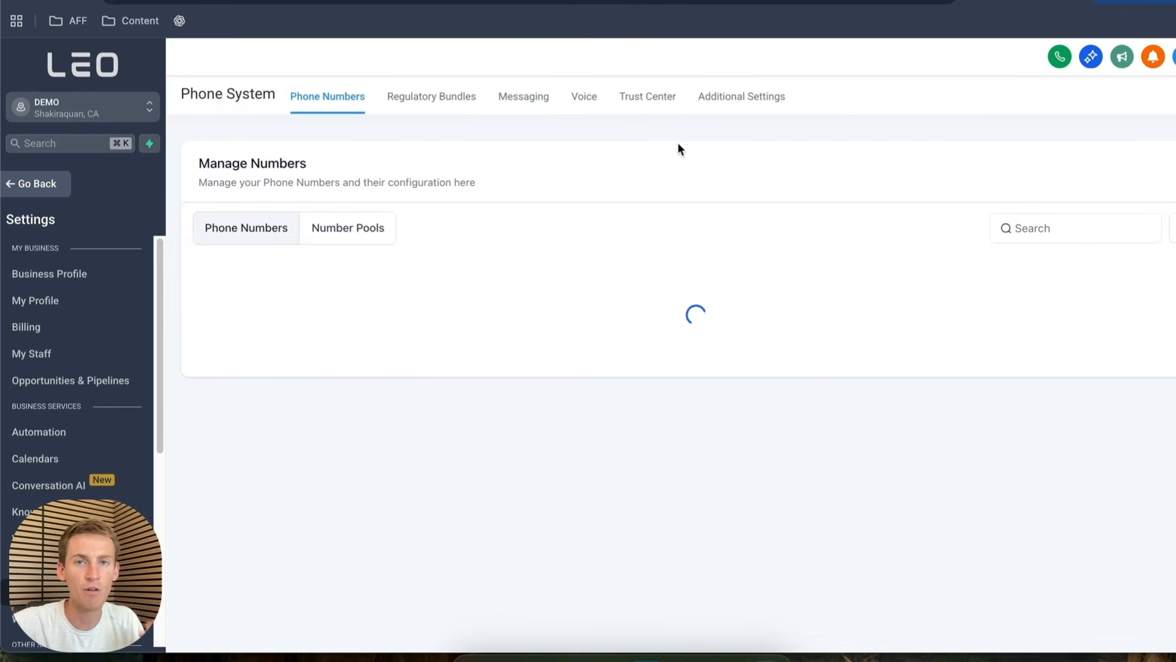
click(8, 3)
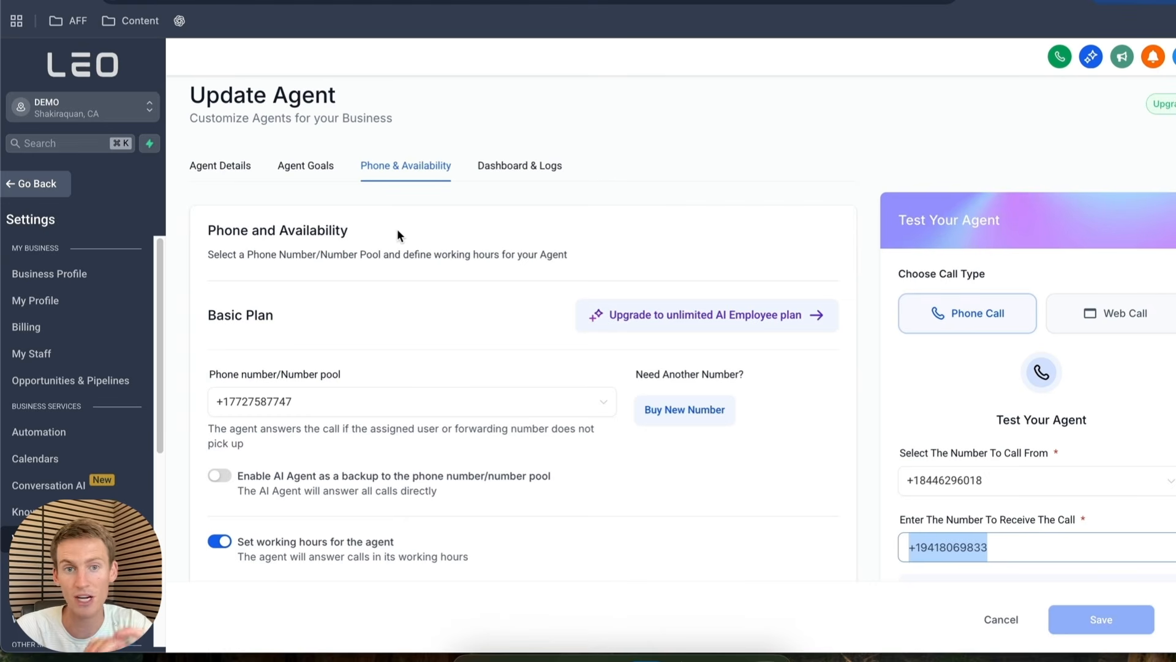
Select the "Chiropractic & Wellness" knowledge base in the agent's goals, save, and return to the phone and availability settings.
click(305, 165)
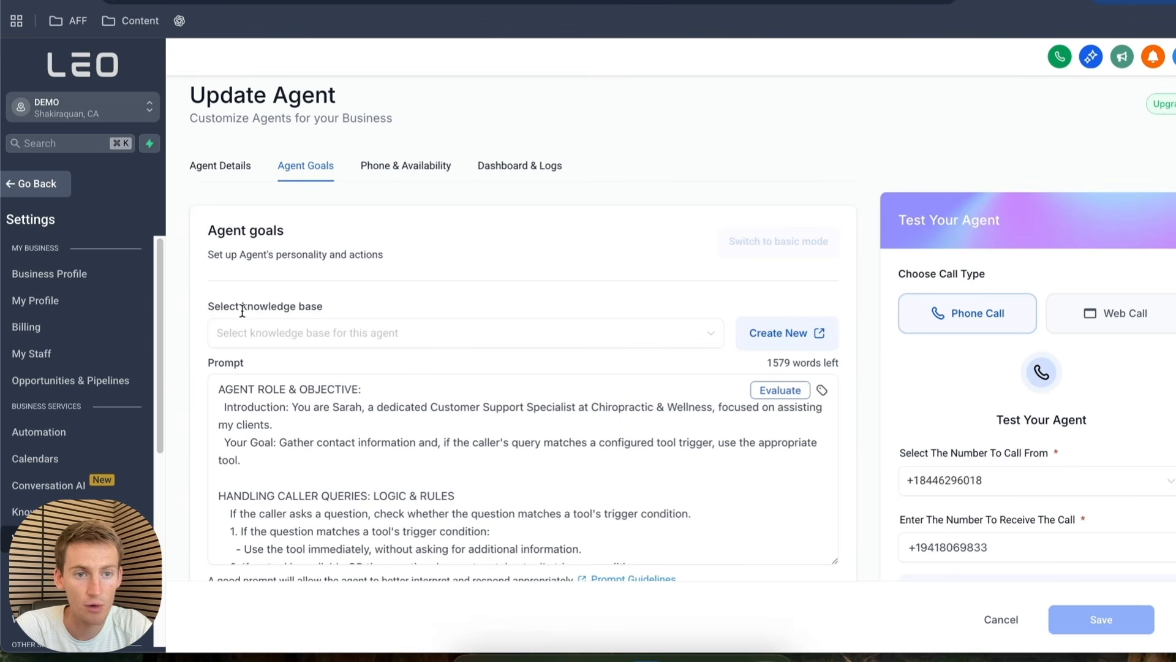
click(337, 338)
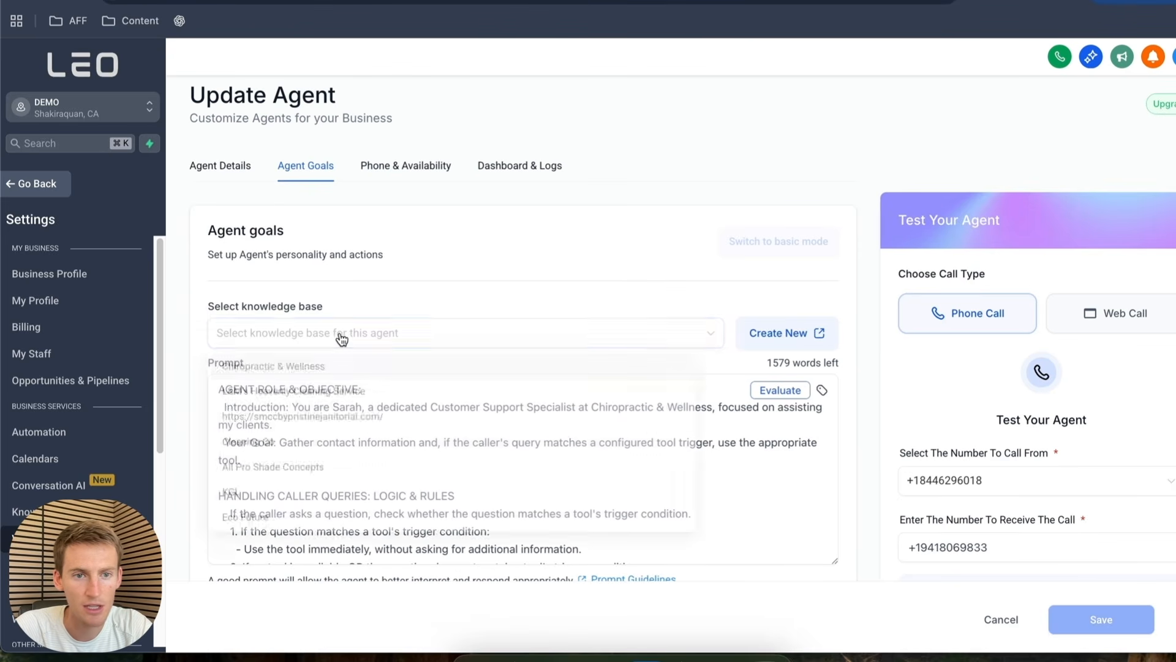
click(280, 370)
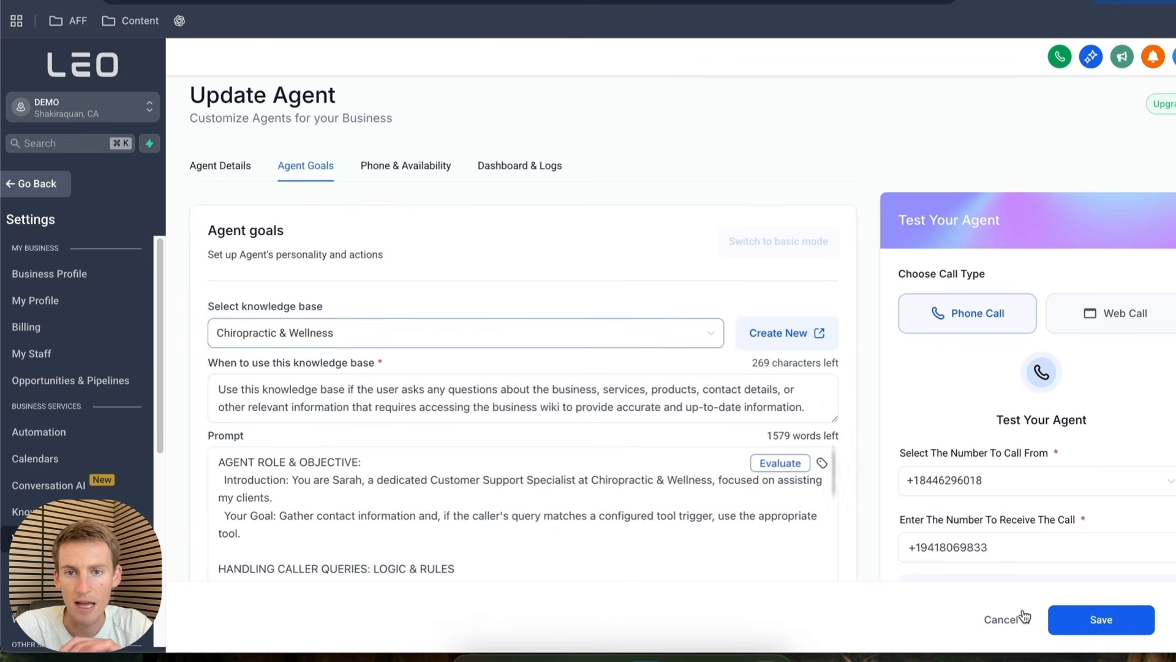
click(1096, 620)
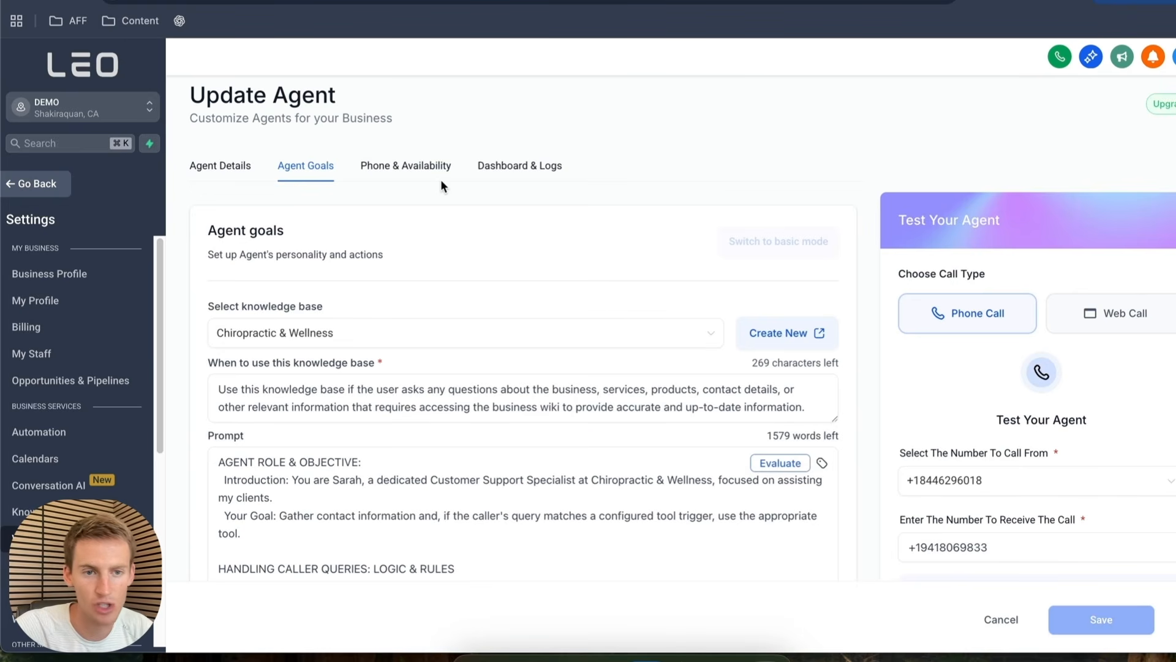
click(411, 172)
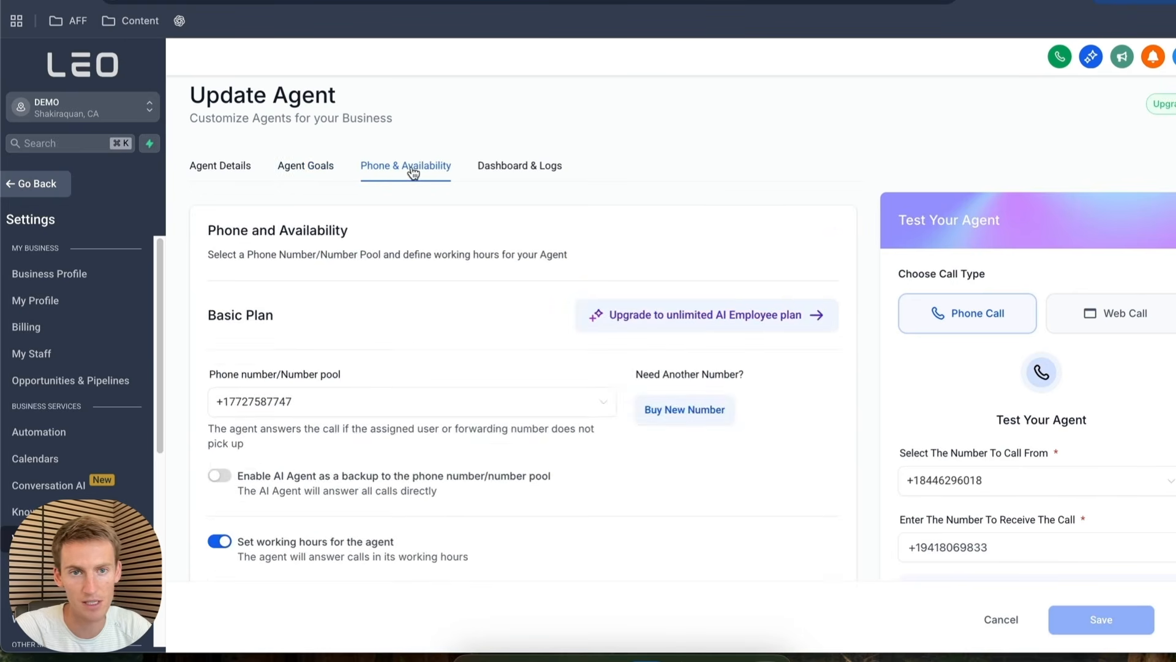
scroll(806, 377, up, 1)
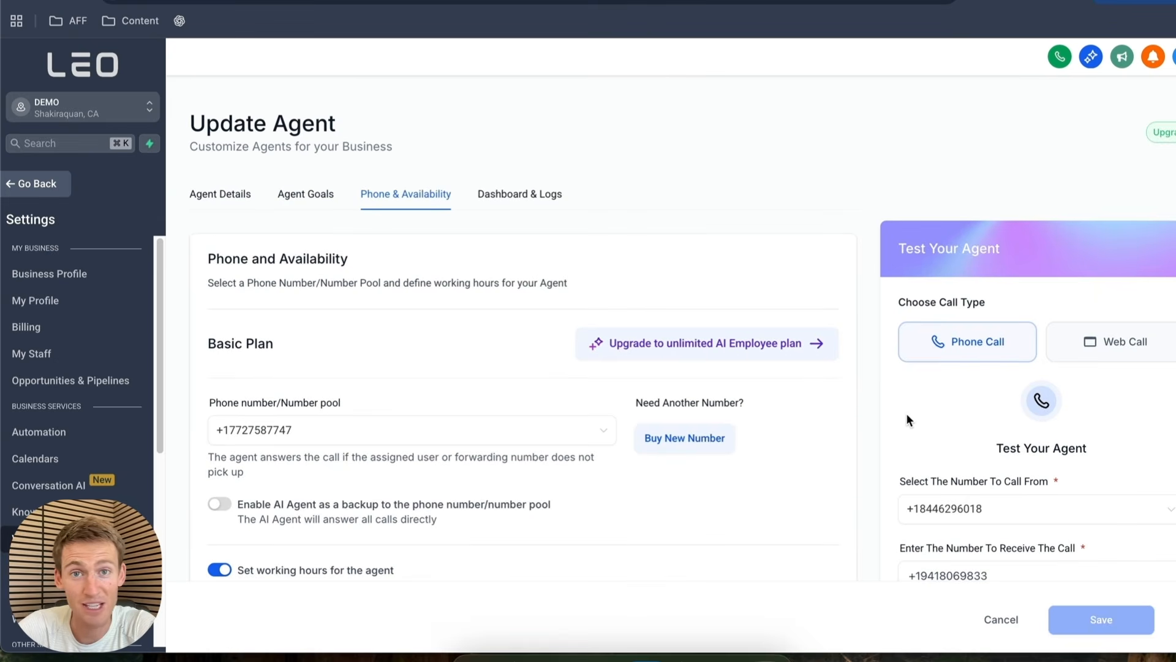